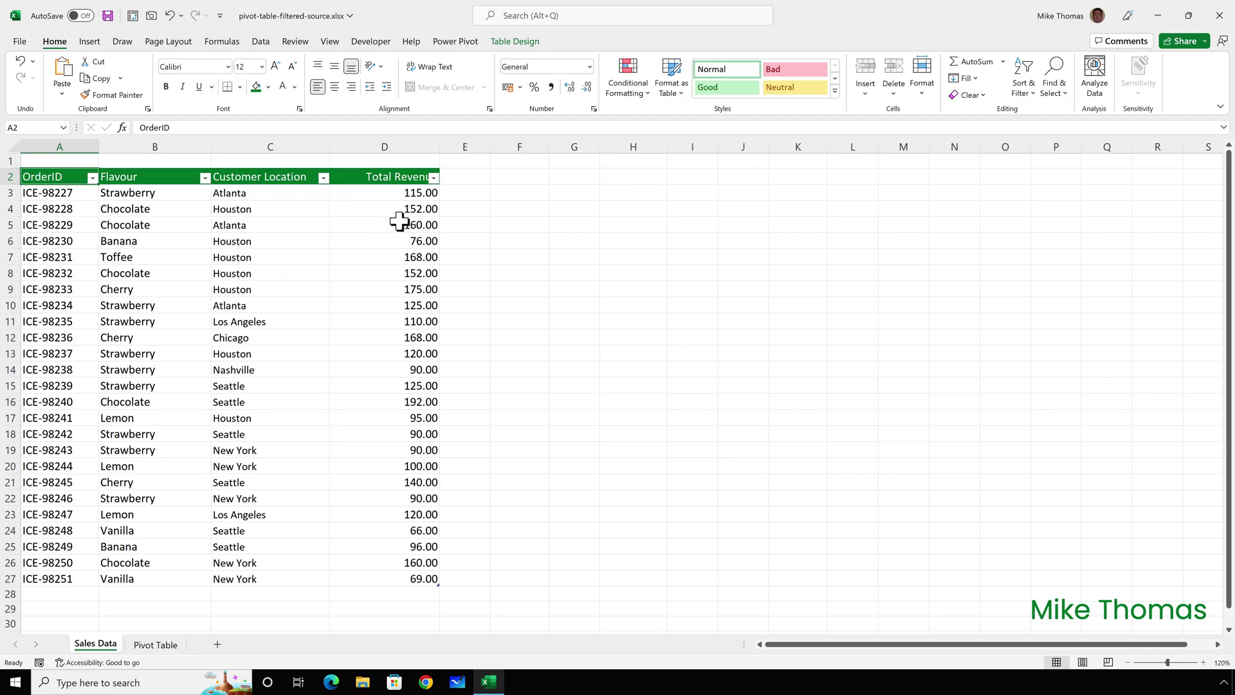
Filter the Total Revenue column to values greater than 100, leaving 15 of 25 orders
click(433, 177)
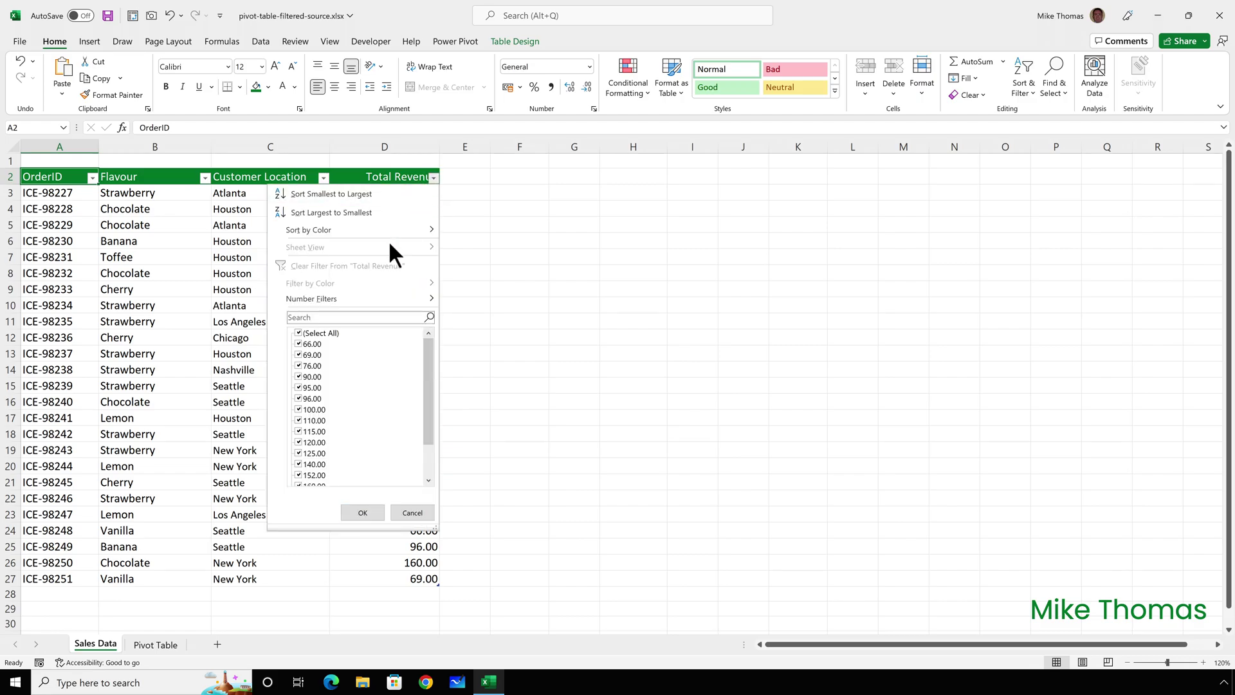
mouse_move(357, 297)
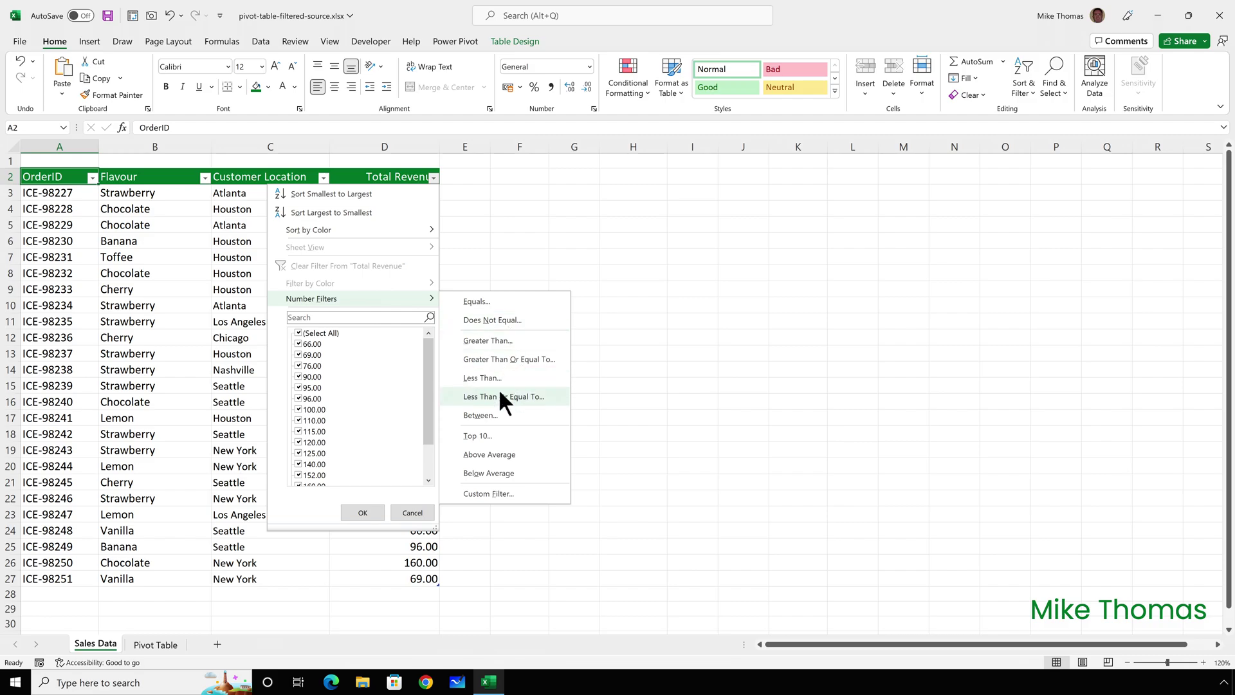
click(499, 341)
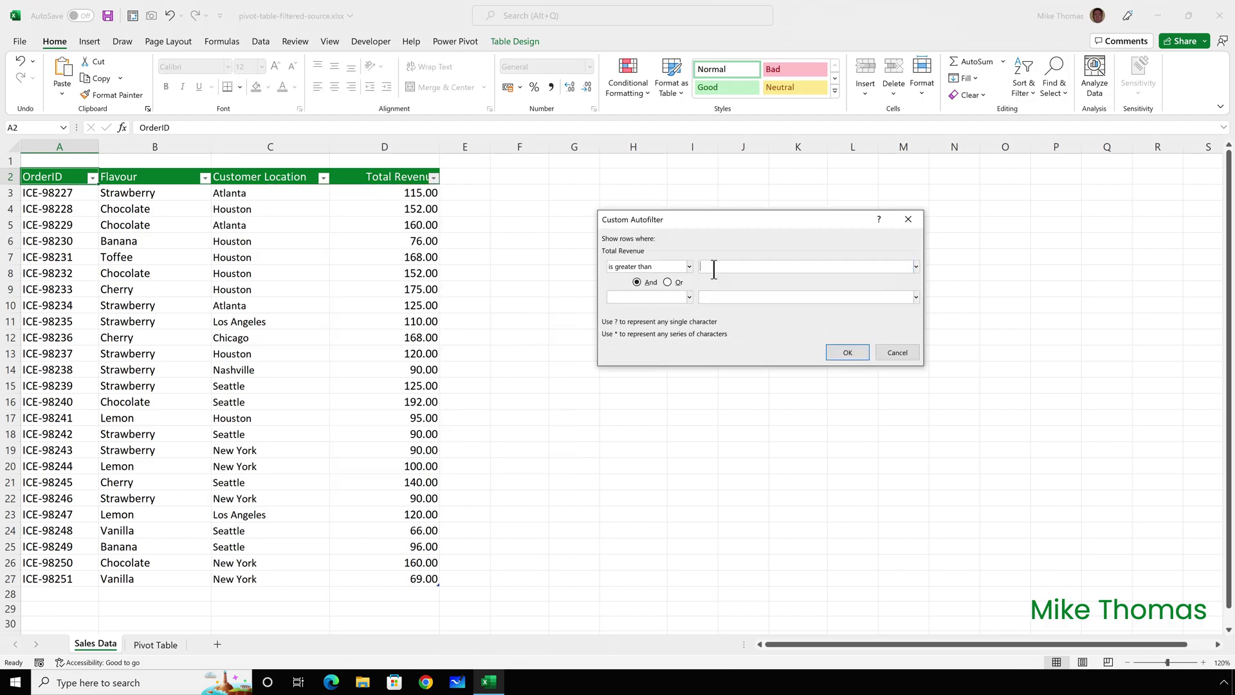
text(100)
click(849, 353)
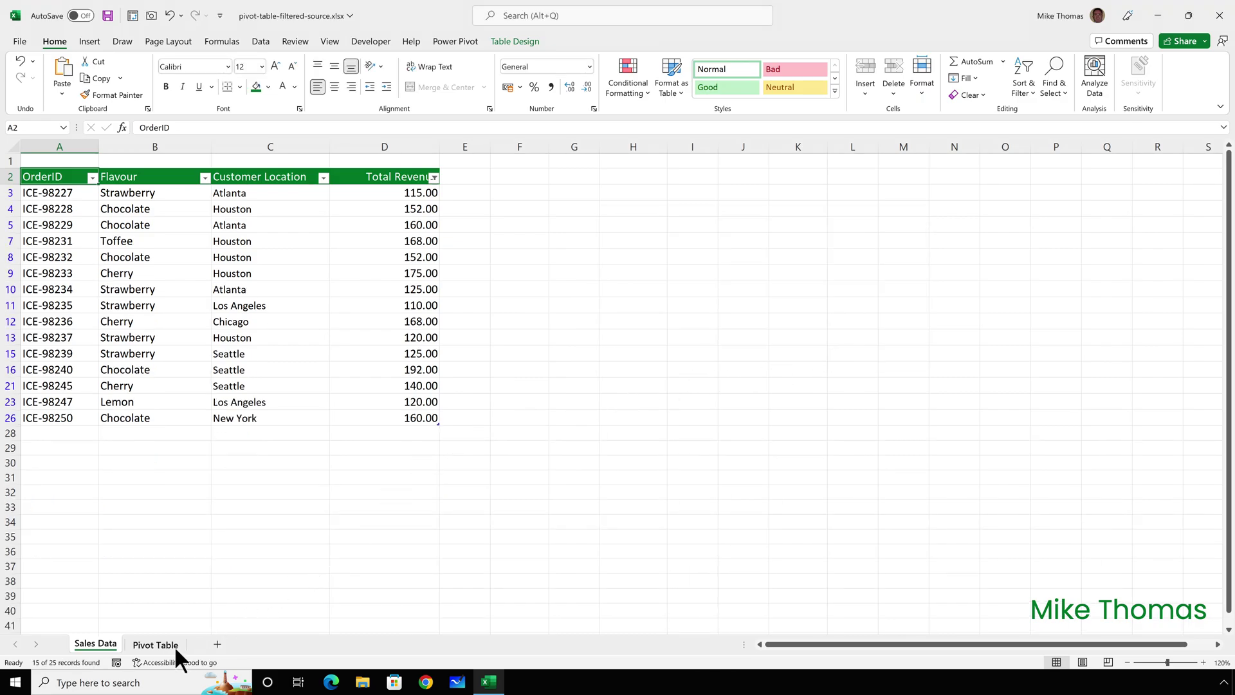
After checking the Pivot Table sheet, clear the Total Revenue filter so all 25 orders show
click(157, 644)
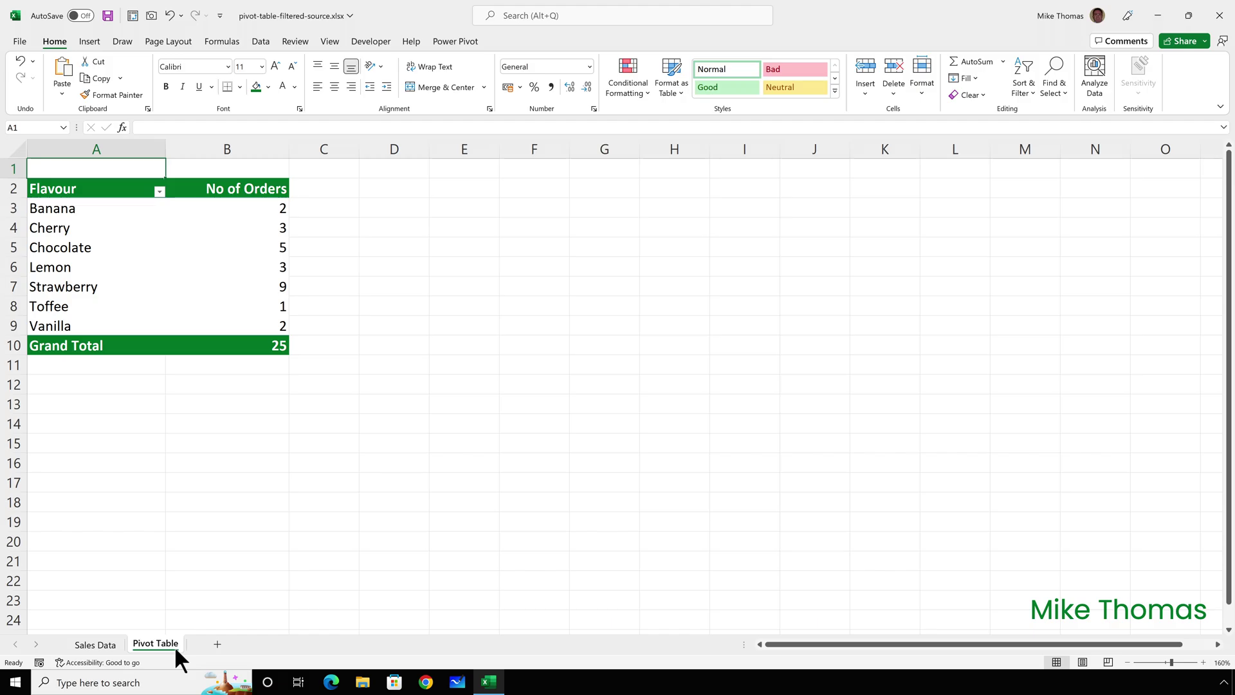
click(111, 643)
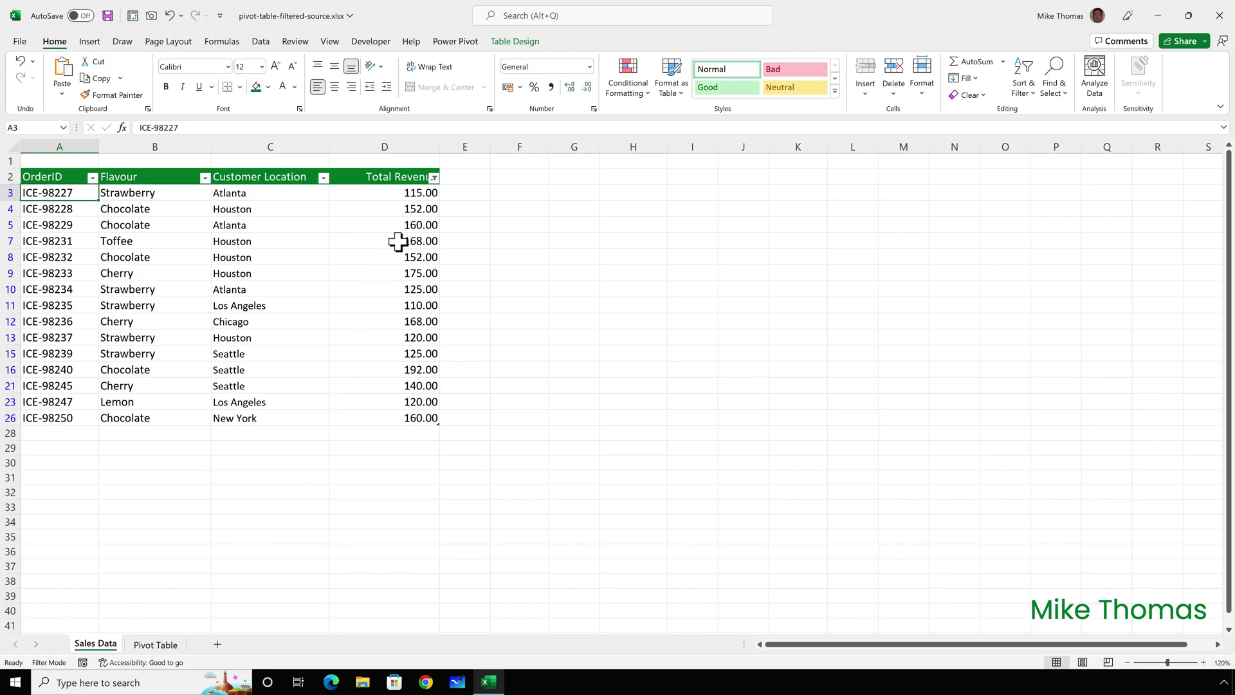
click(434, 179)
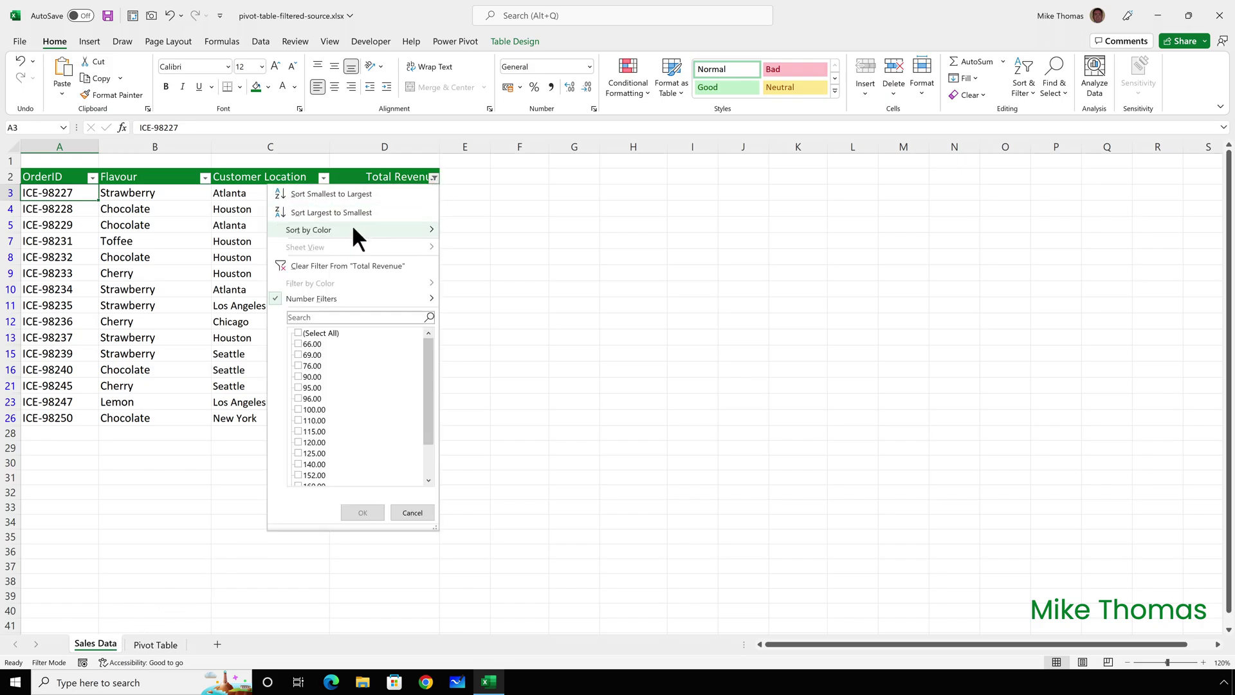
click(350, 265)
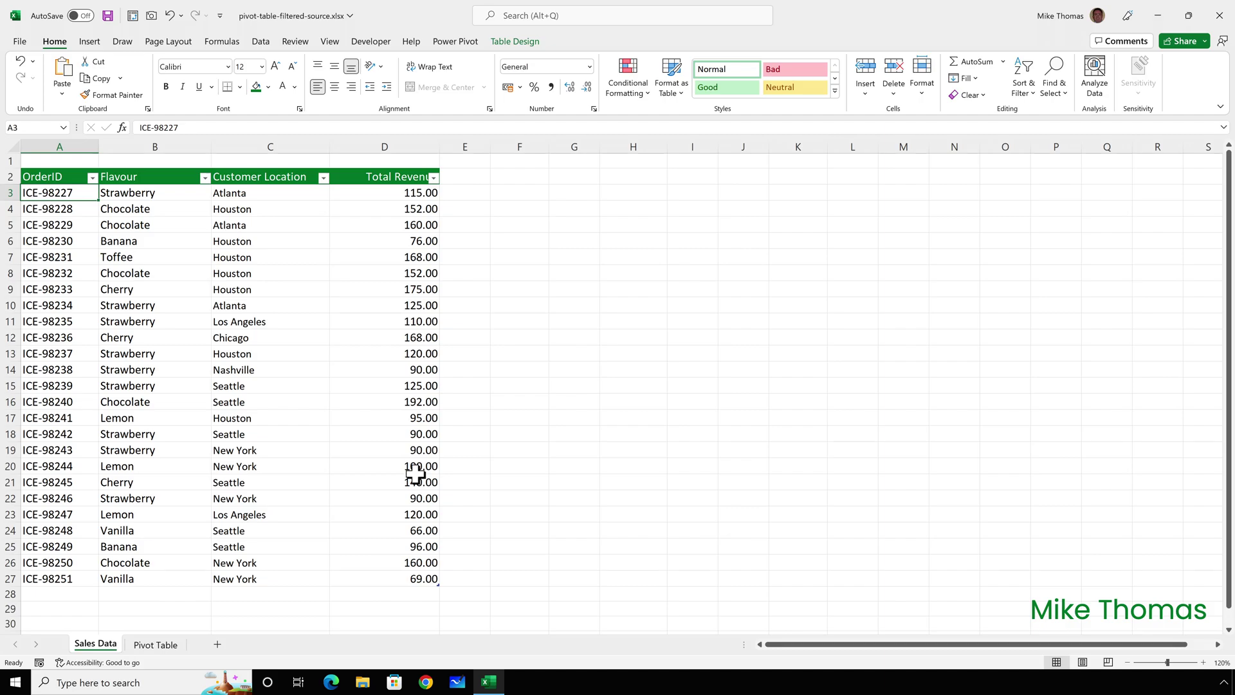
Make Customer Location the pivot table's report filter and set it to Los Angeles
click(169, 645)
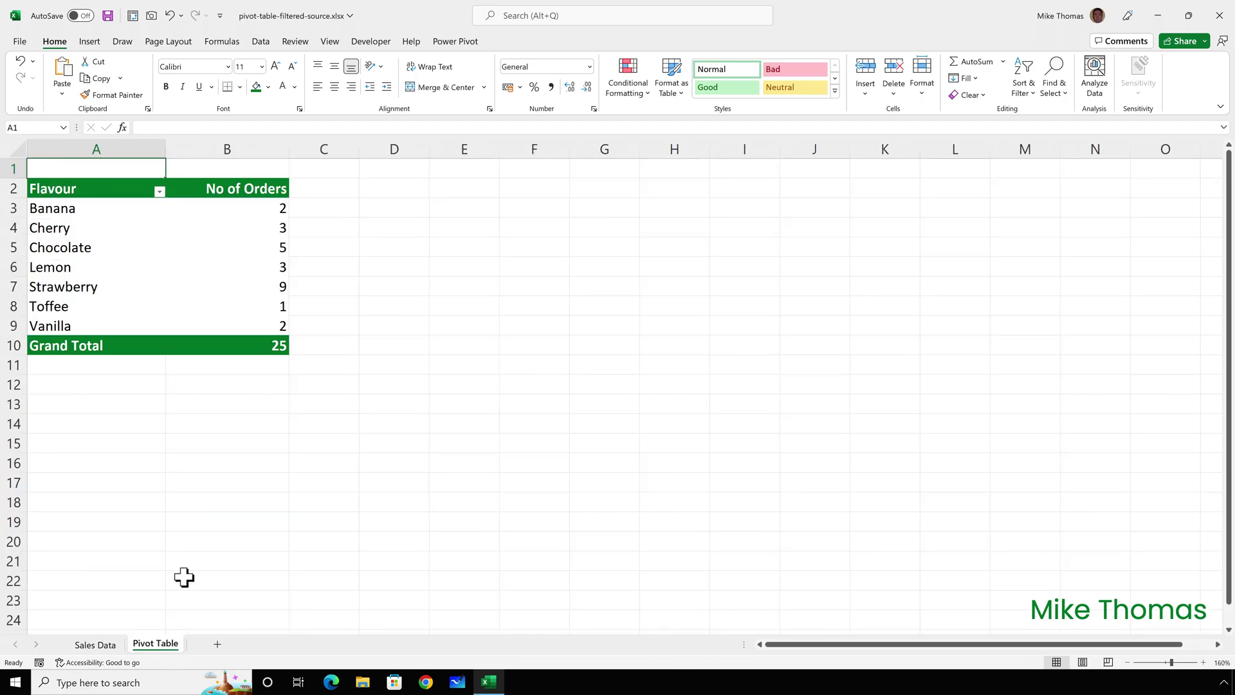
click(71, 290)
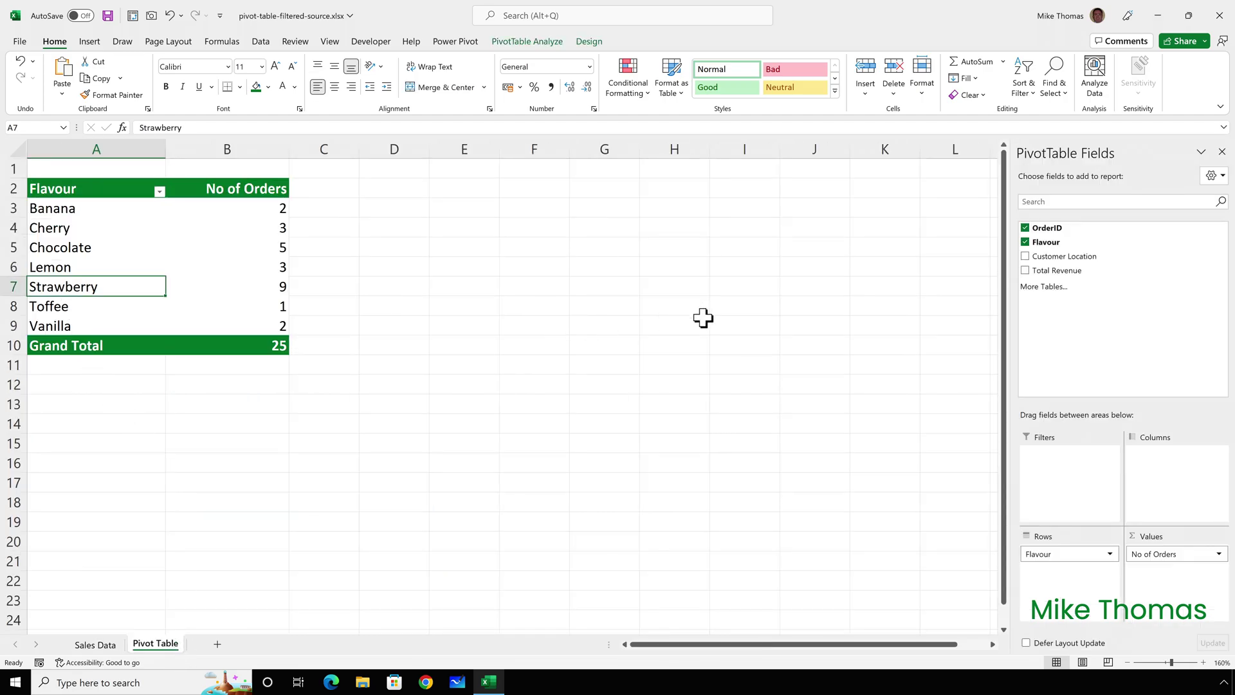
drag(1062, 256, 1086, 484)
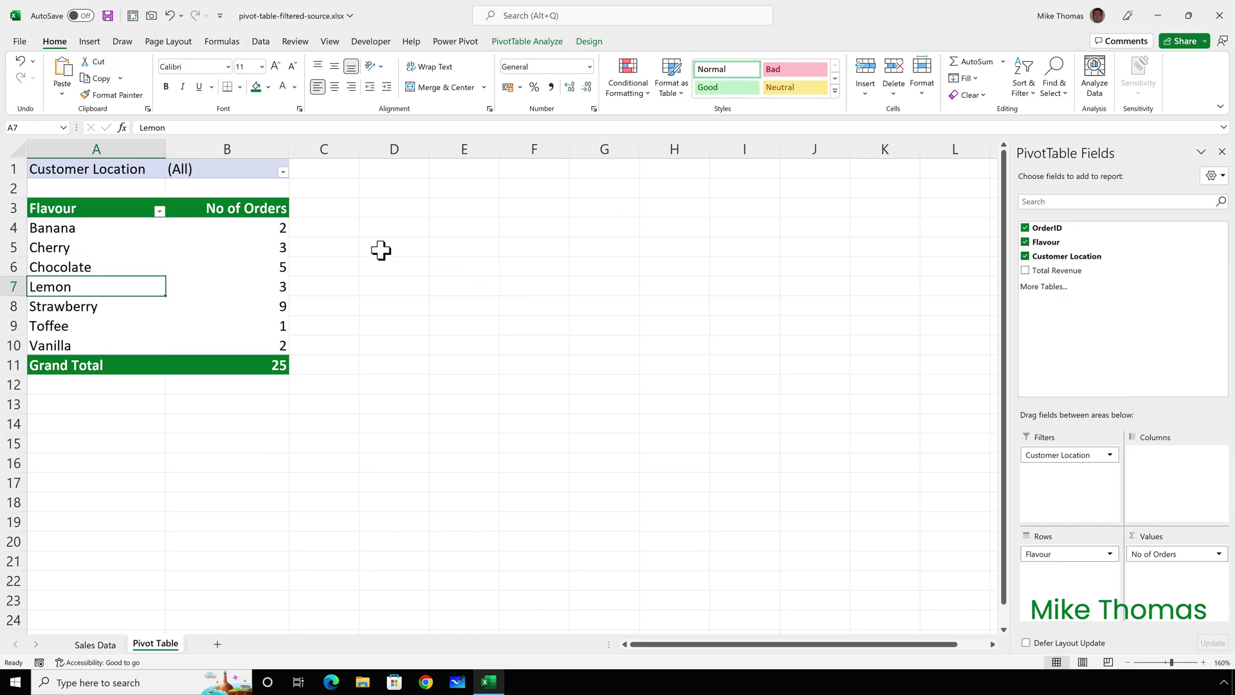
click(283, 171)
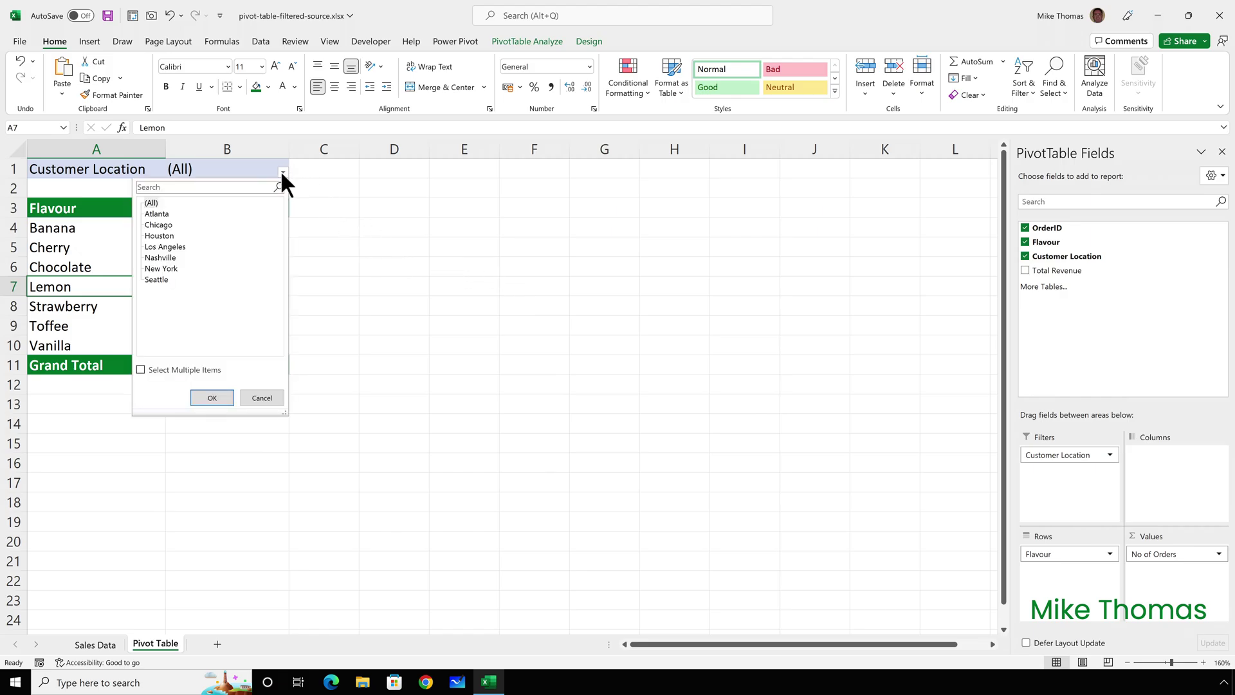
click(176, 247)
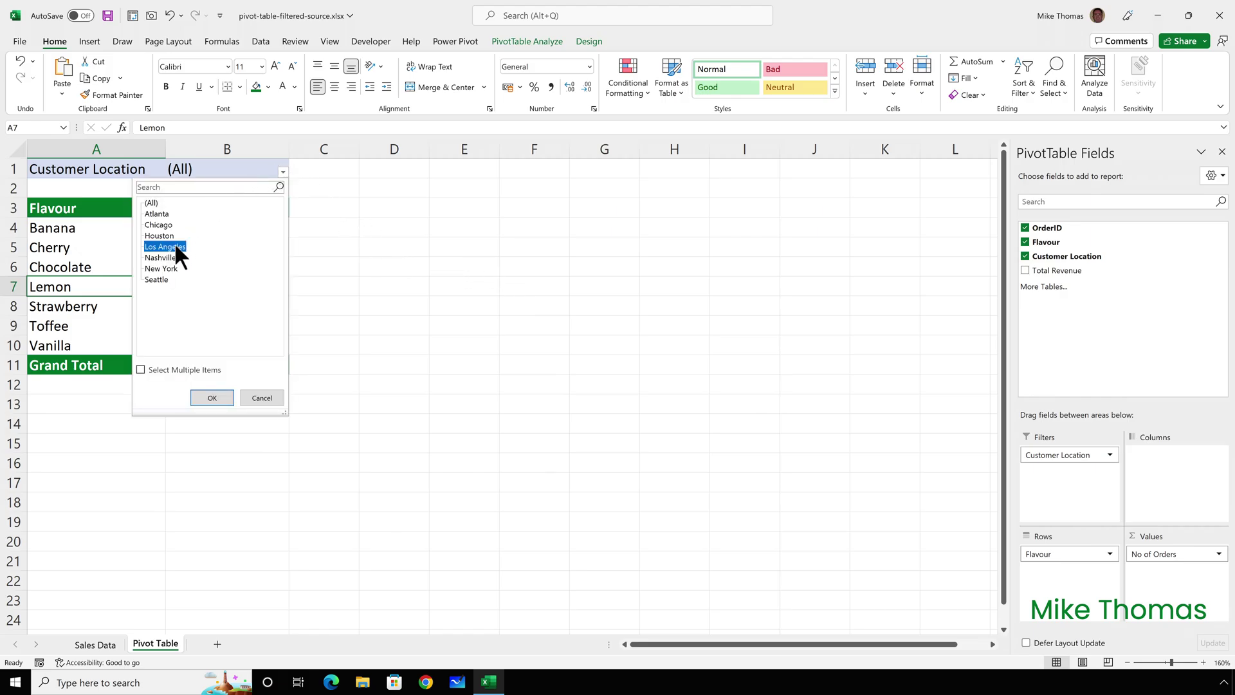
click(211, 394)
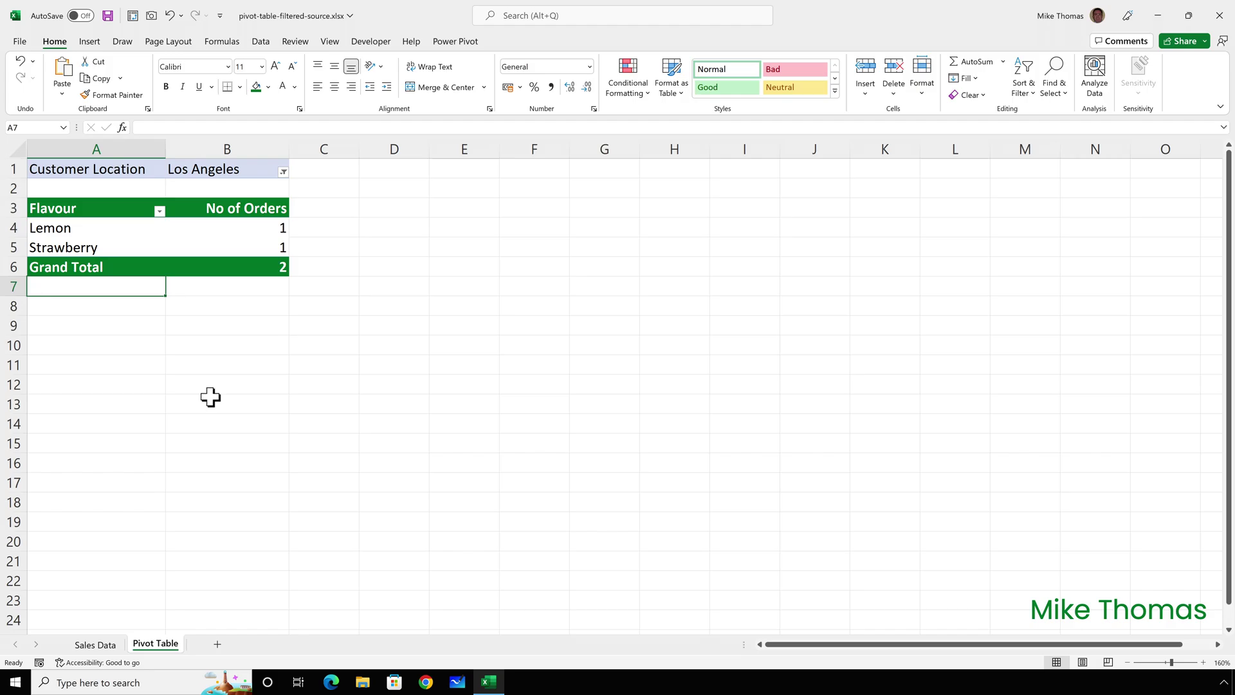
Reset the Customer Location filter to (All) and remove it from the pivot's Filters area
click(283, 172)
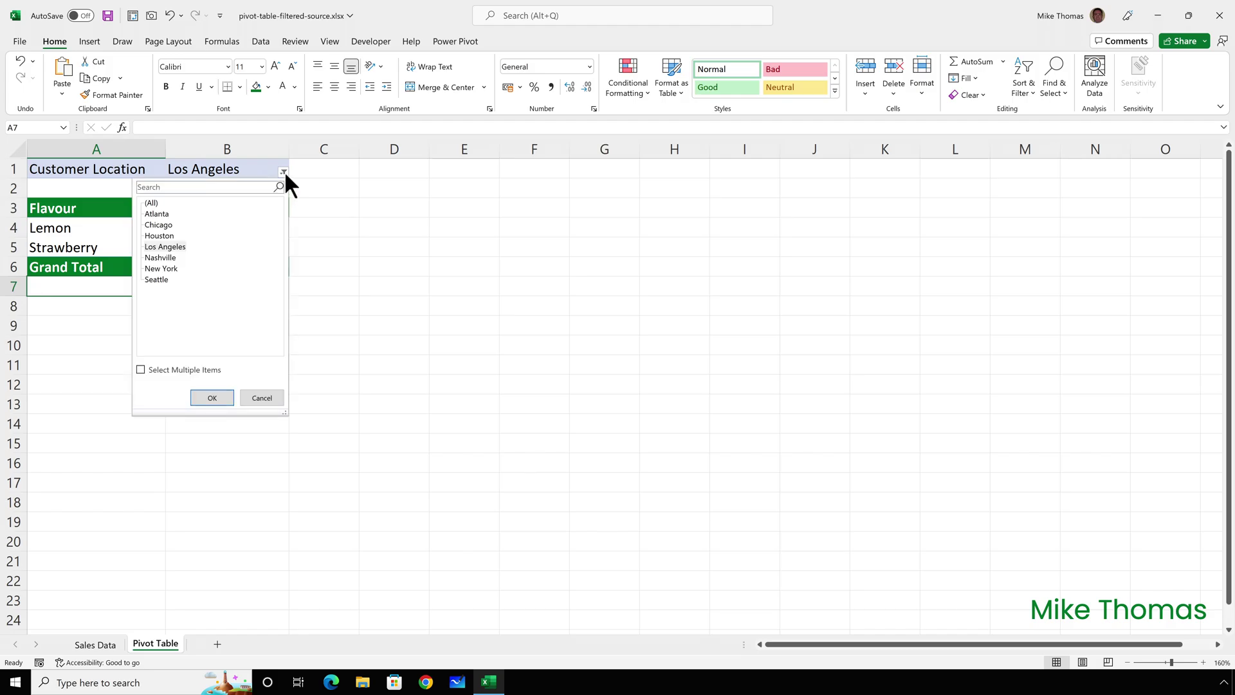
click(150, 203)
click(207, 397)
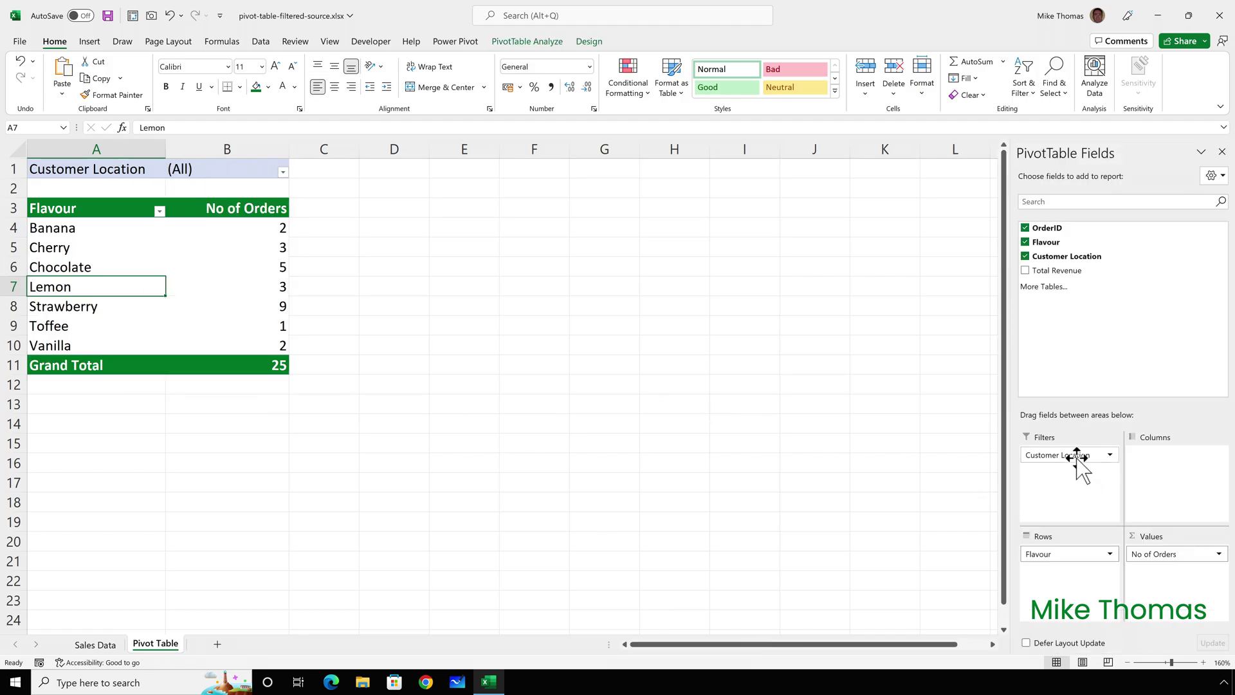
drag(1079, 458, 1140, 357)
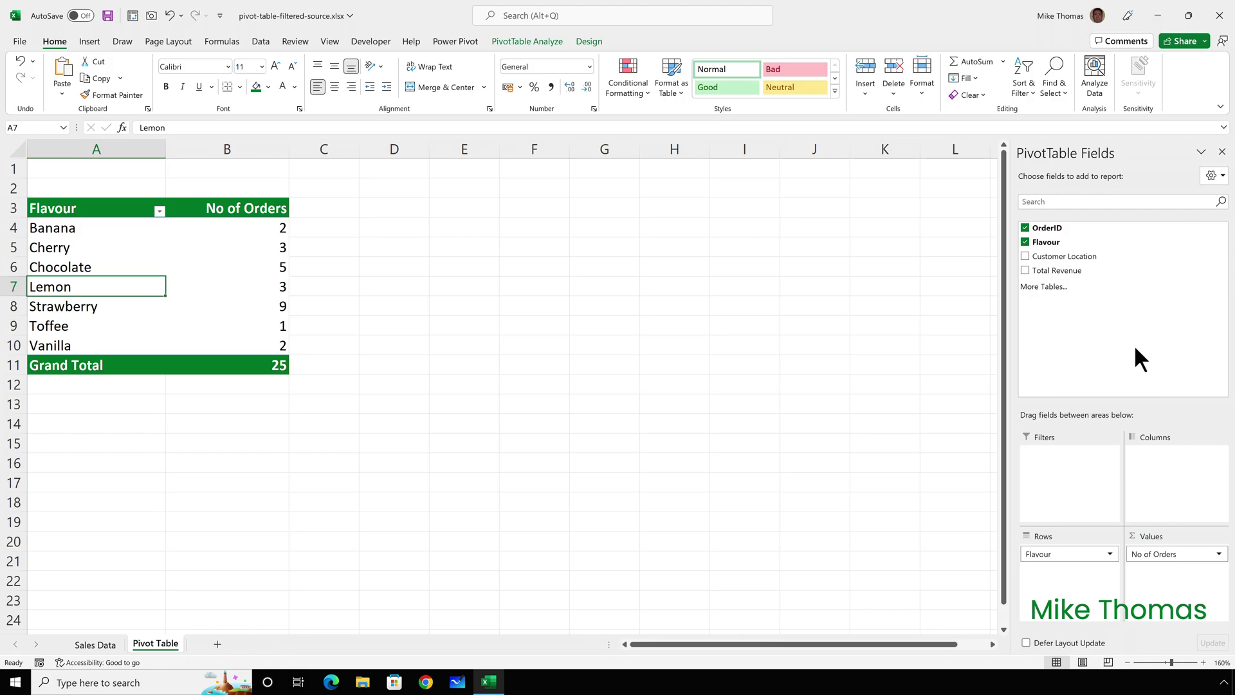
Add Total Revenue as the report filter, leaving its selection unchanged at All
drag(1068, 272, 1075, 470)
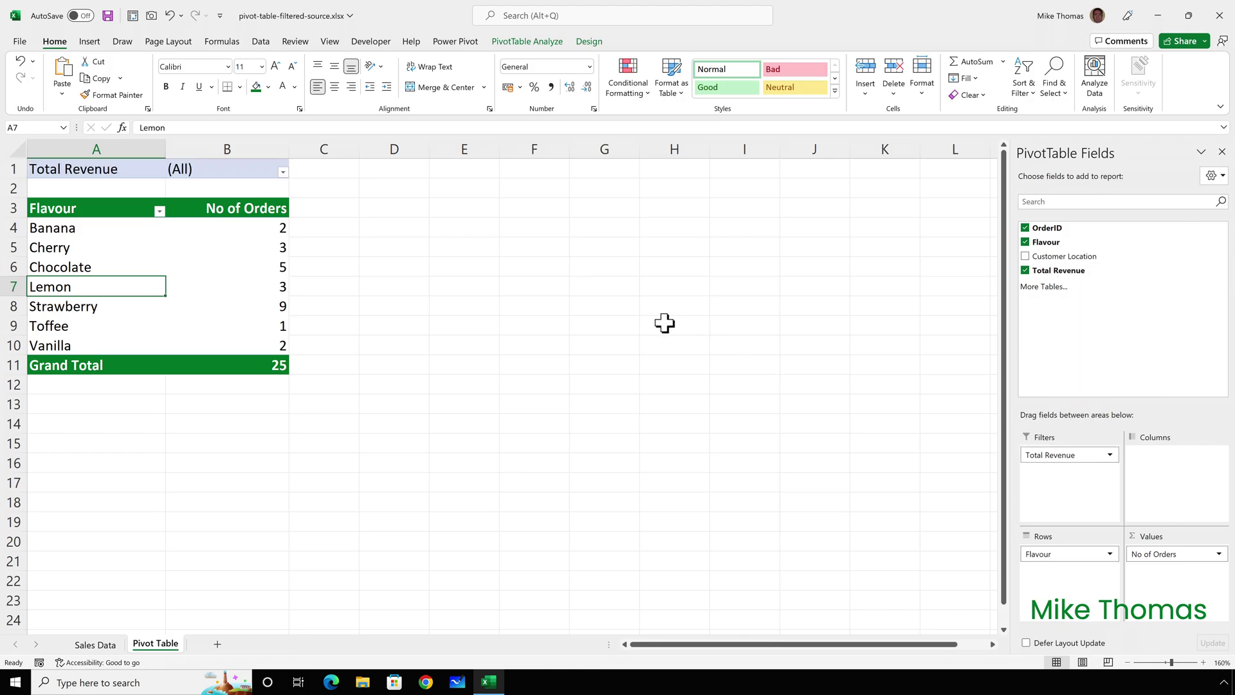
click(283, 171)
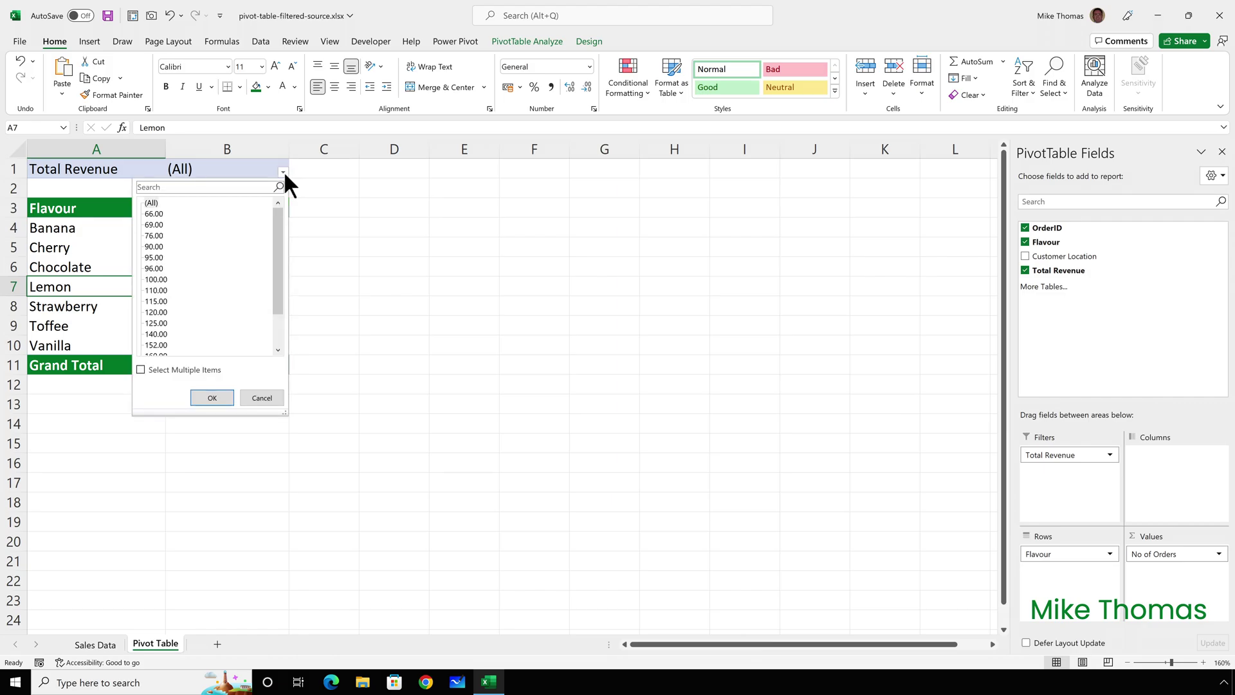
click(195, 371)
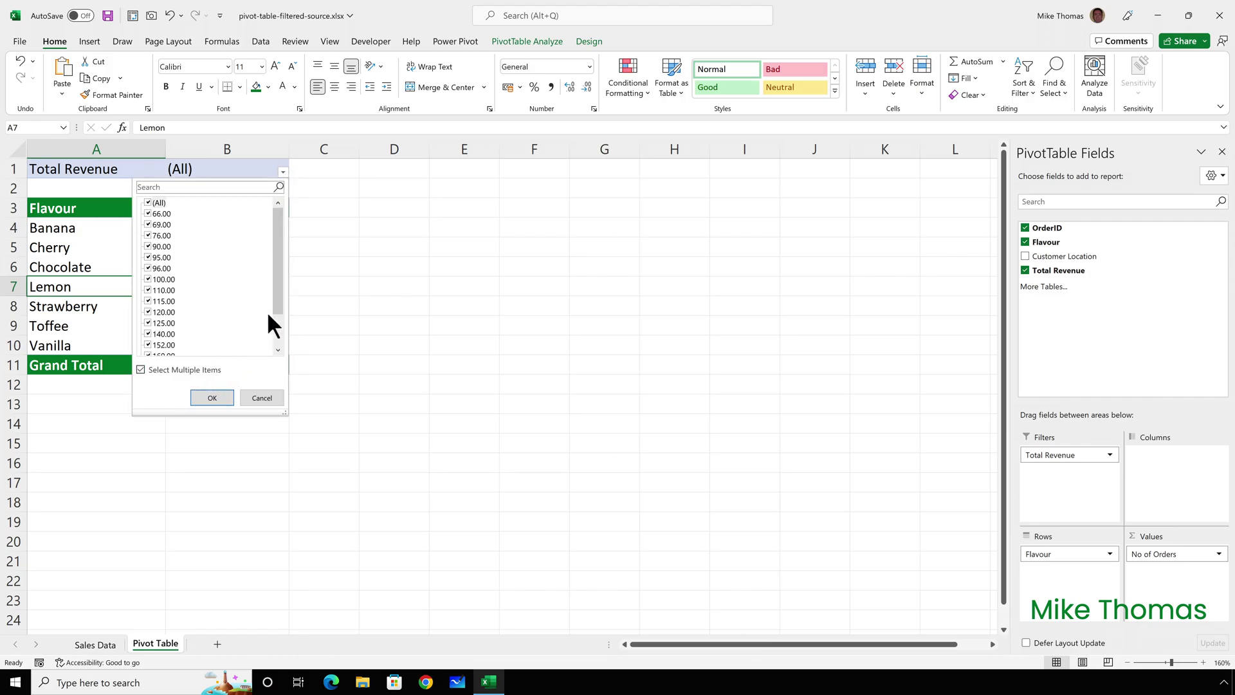
click(147, 202)
drag(282, 242, 278, 283)
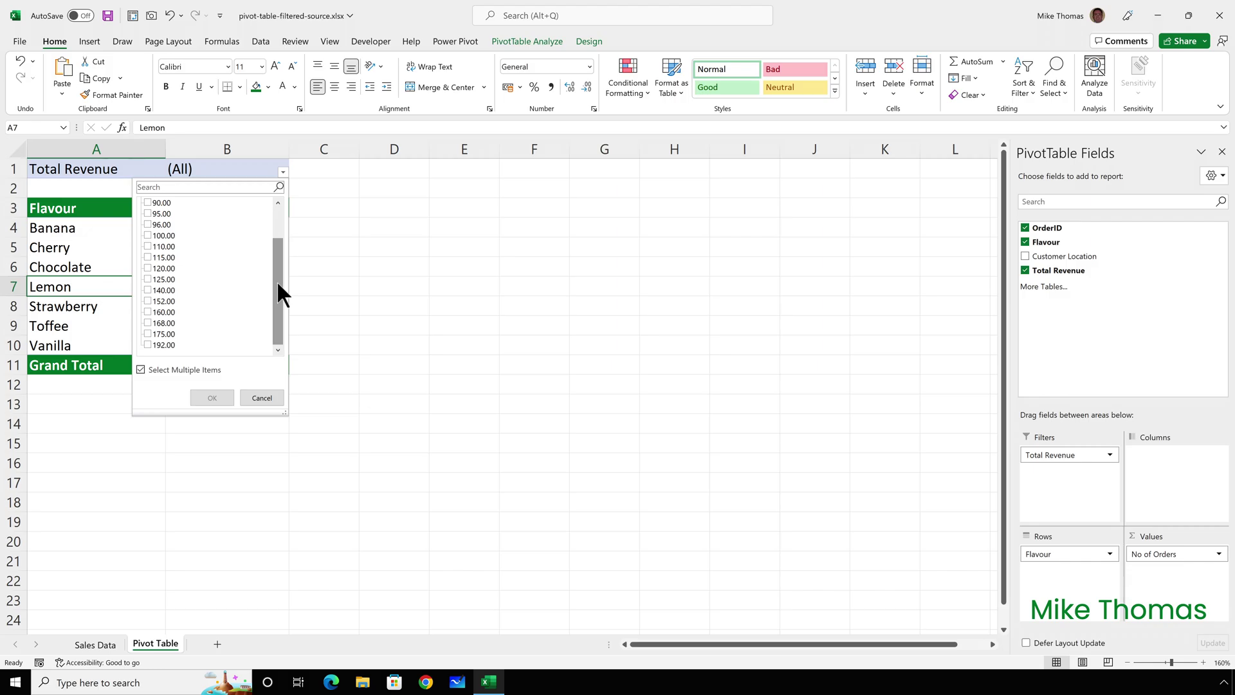
click(261, 397)
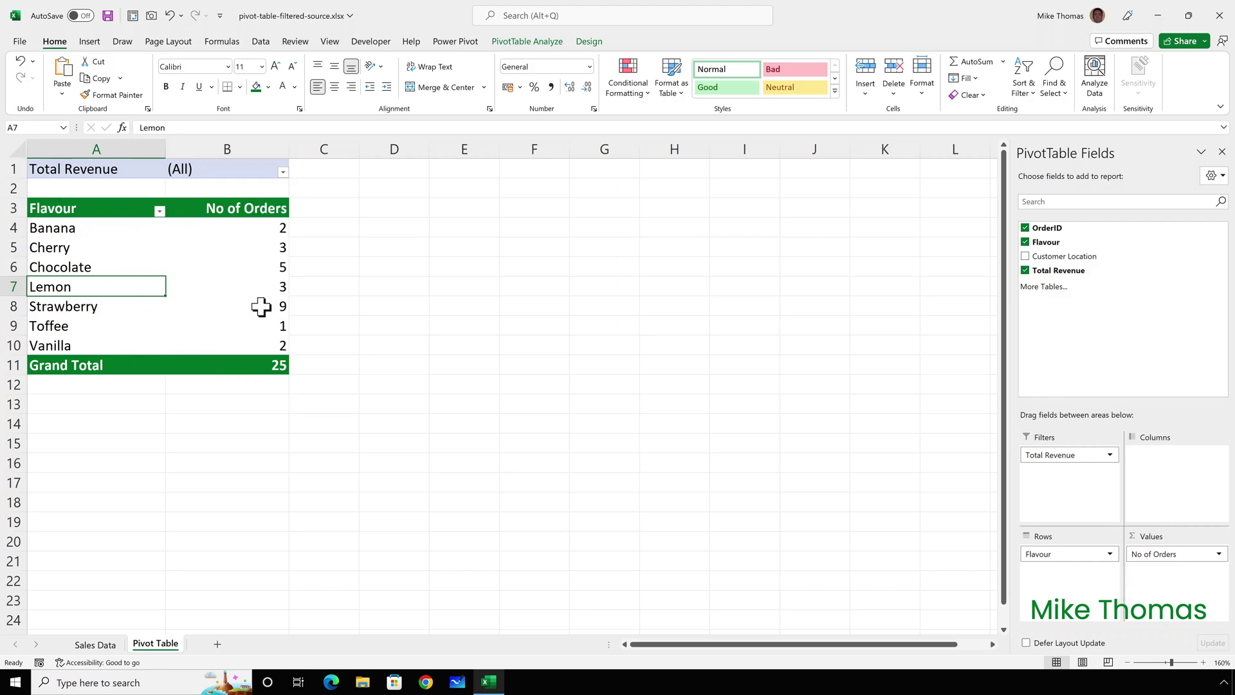
Remove Total Revenue from the pivot's filters and bring up the Sales Data table's design options
drag(1035, 453, 1017, 351)
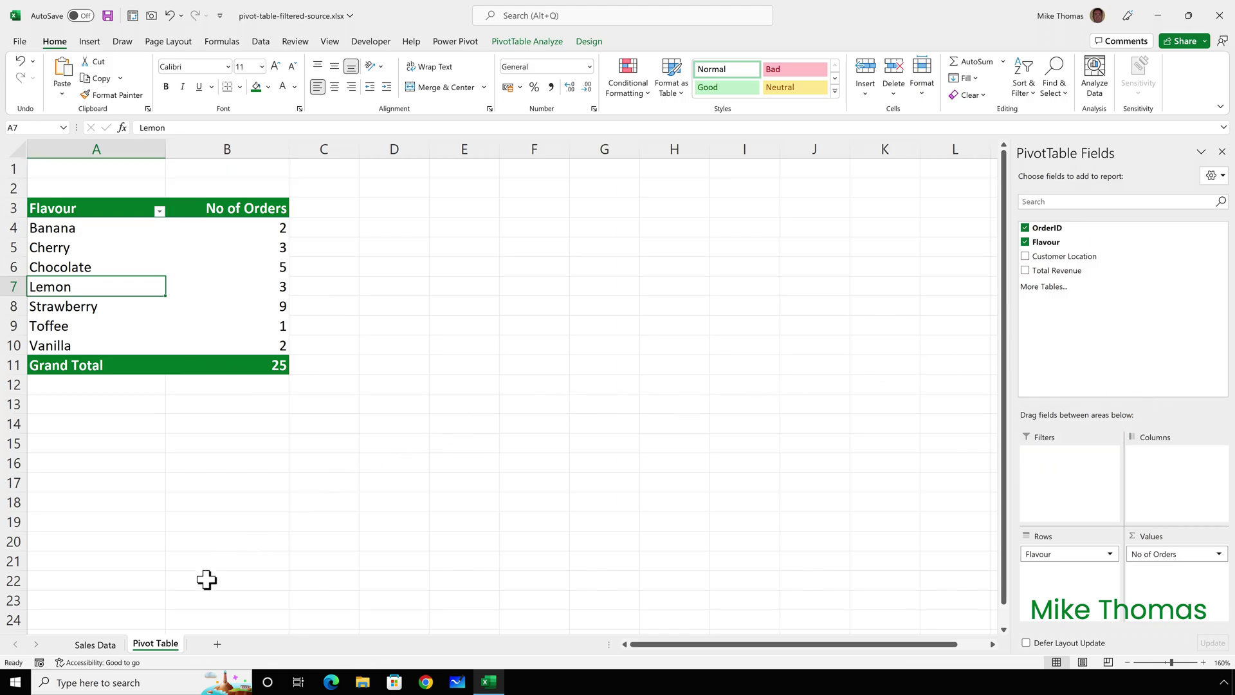
click(95, 644)
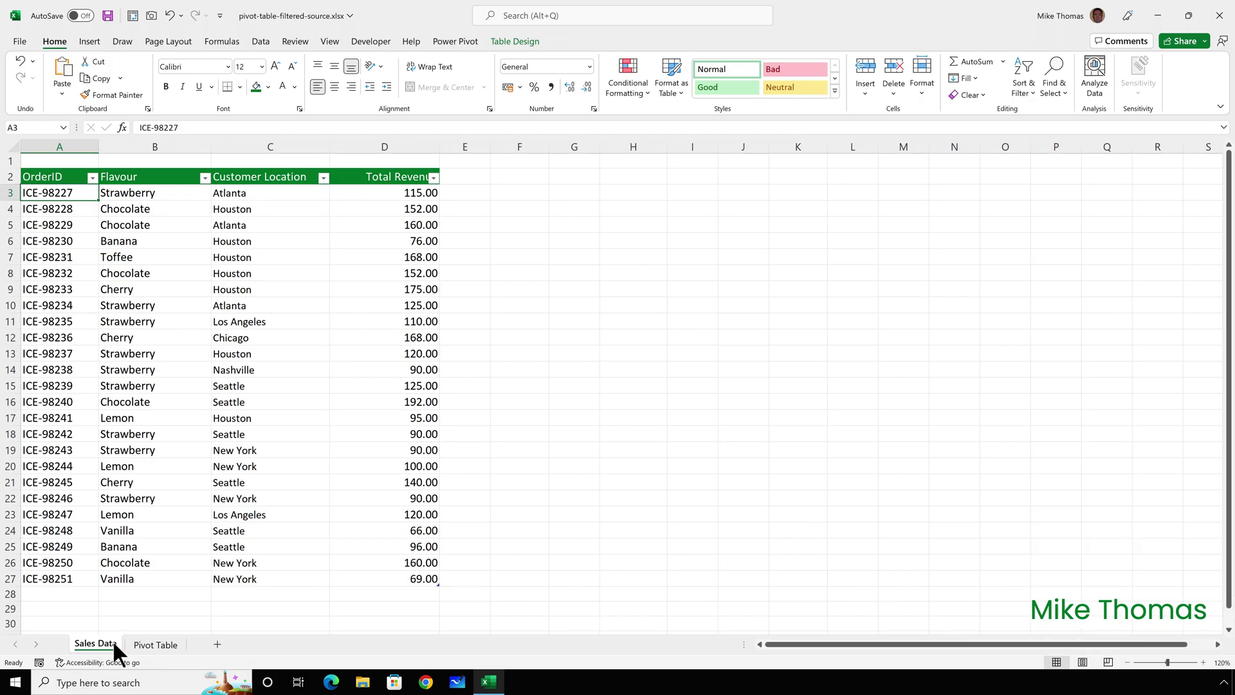
click(250, 194)
click(516, 42)
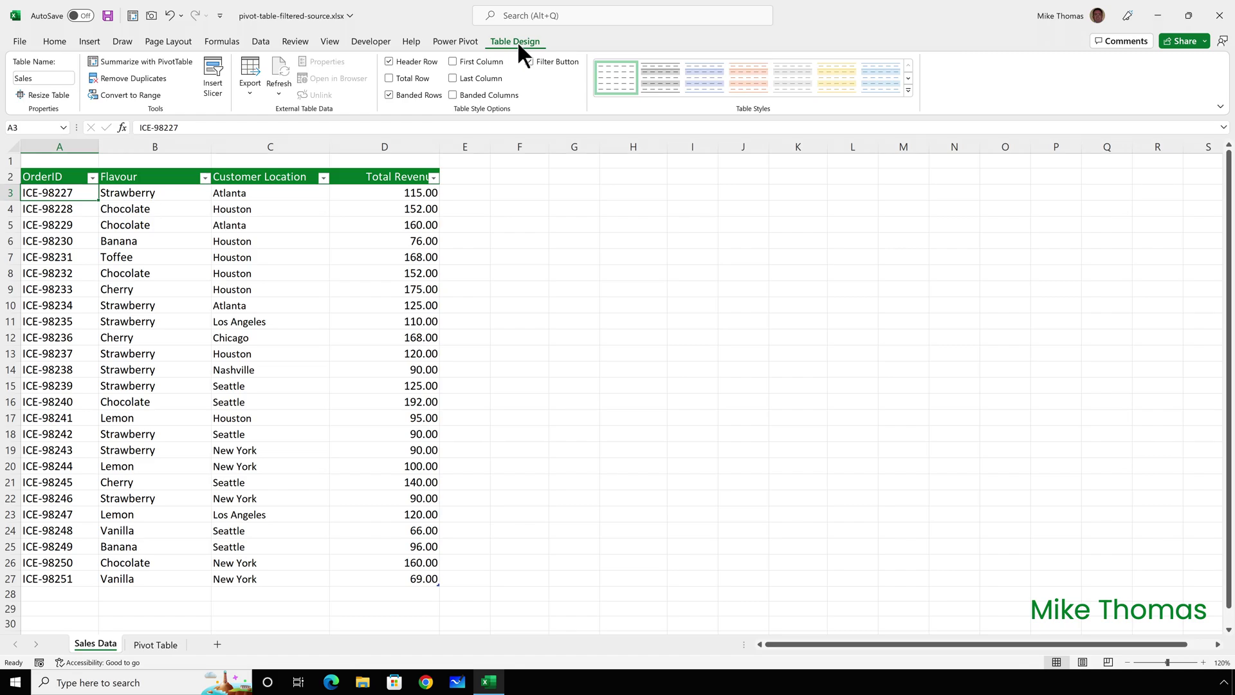
Add a 'High Value' heading in E2 and widen column E so it fits
click(456, 181)
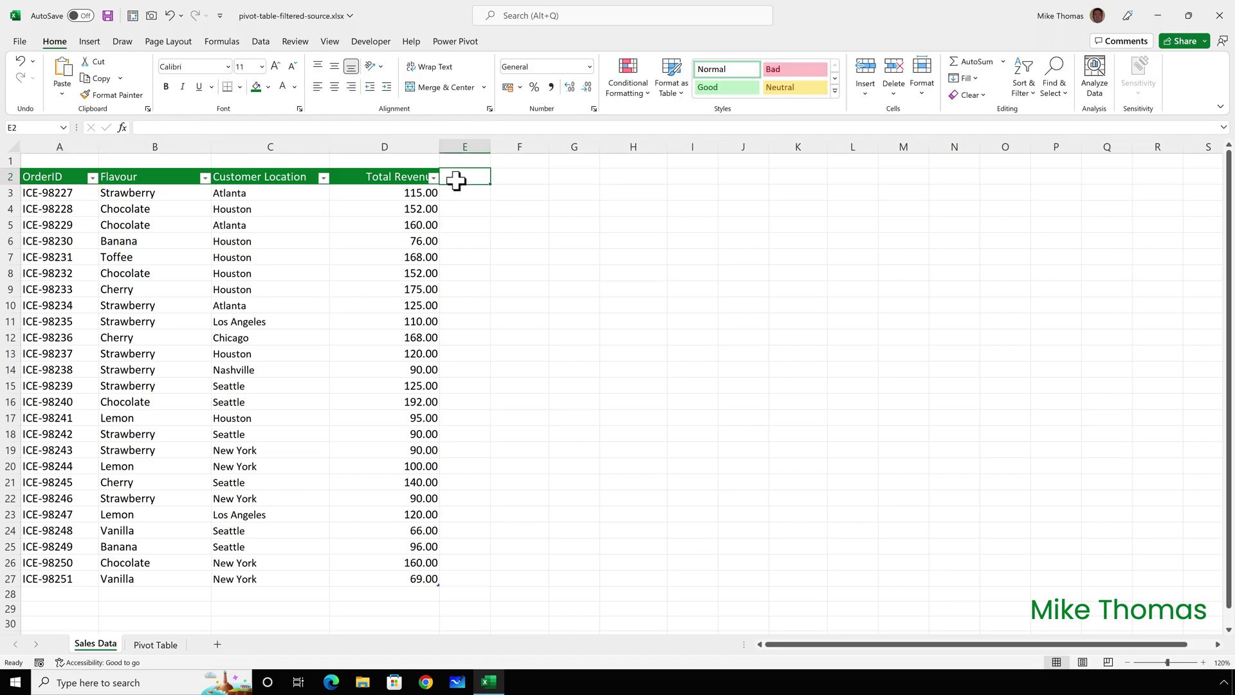
text(High )
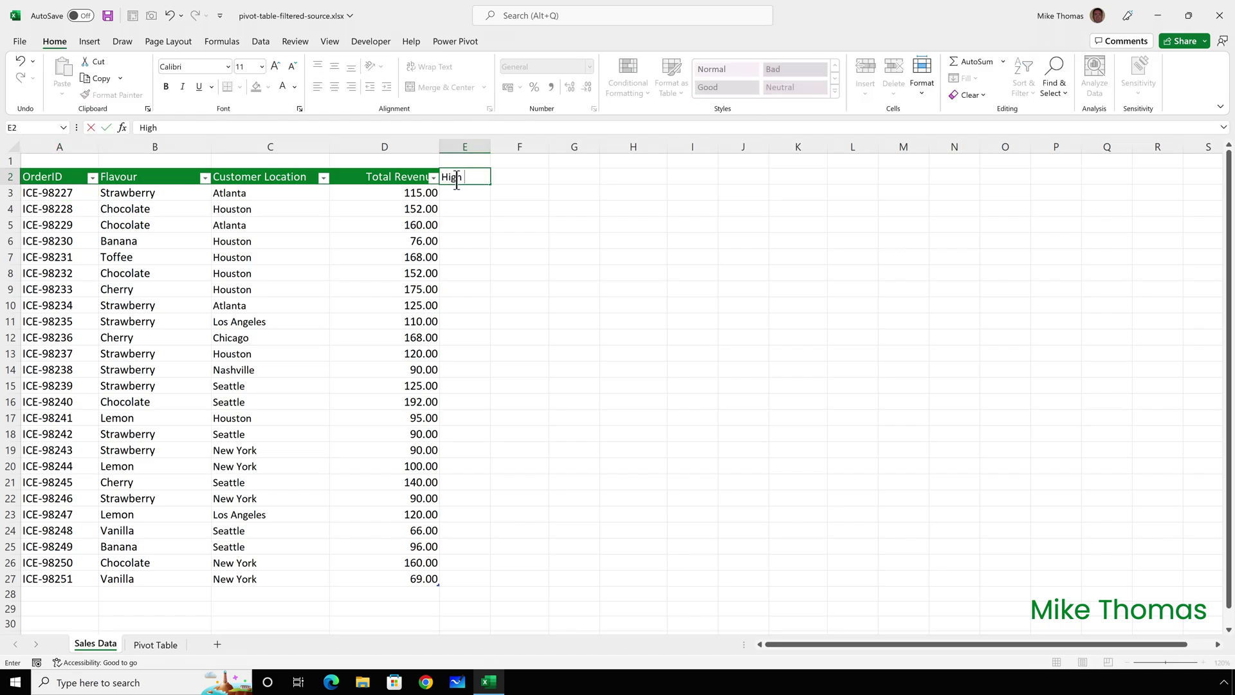
text(Value)
key(ctrl+Return)
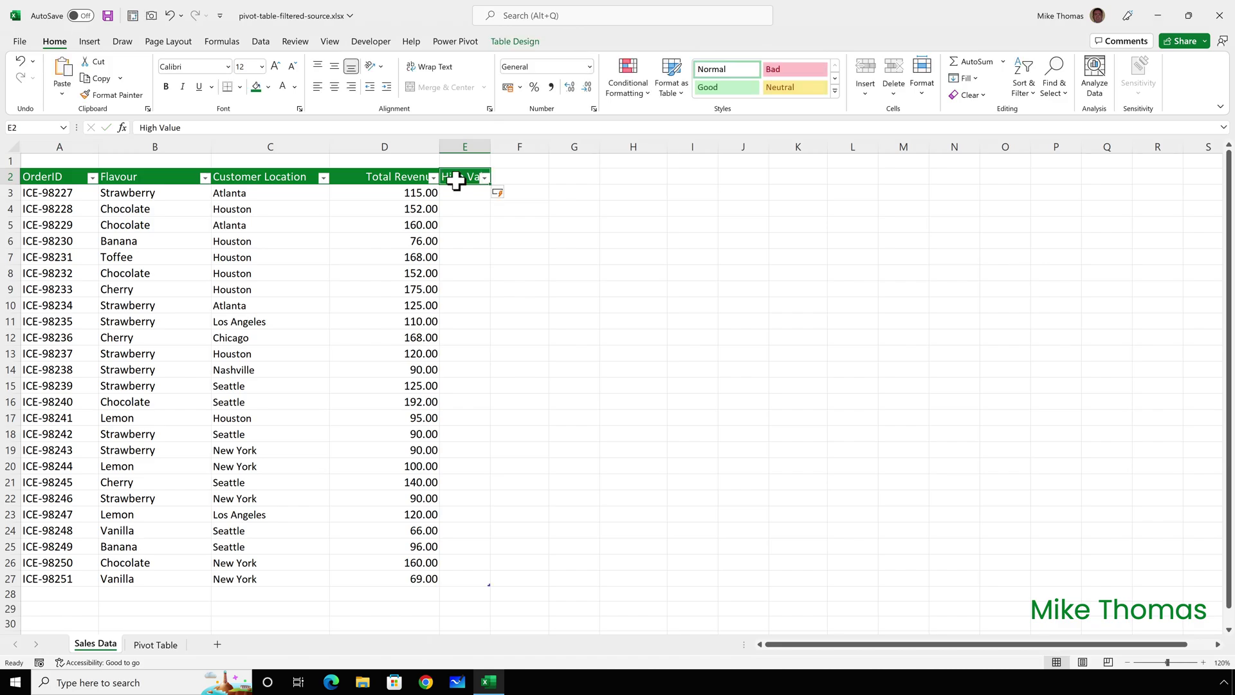
drag(491, 147, 510, 150)
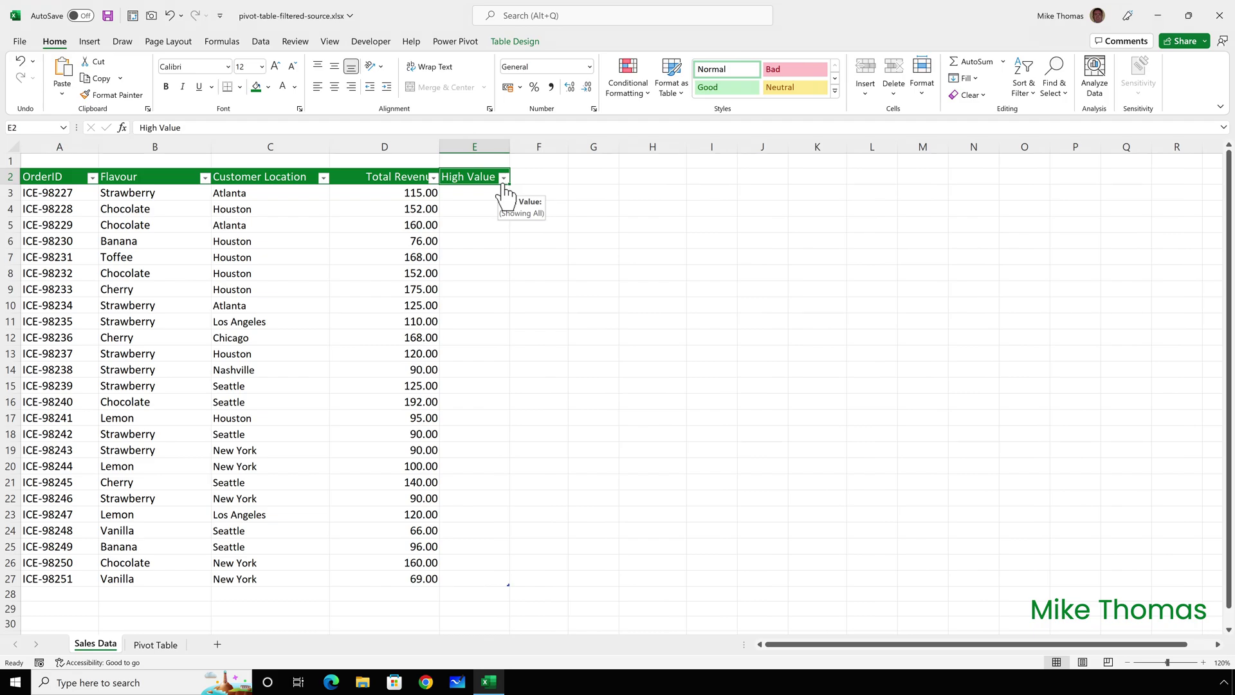
click(483, 190)
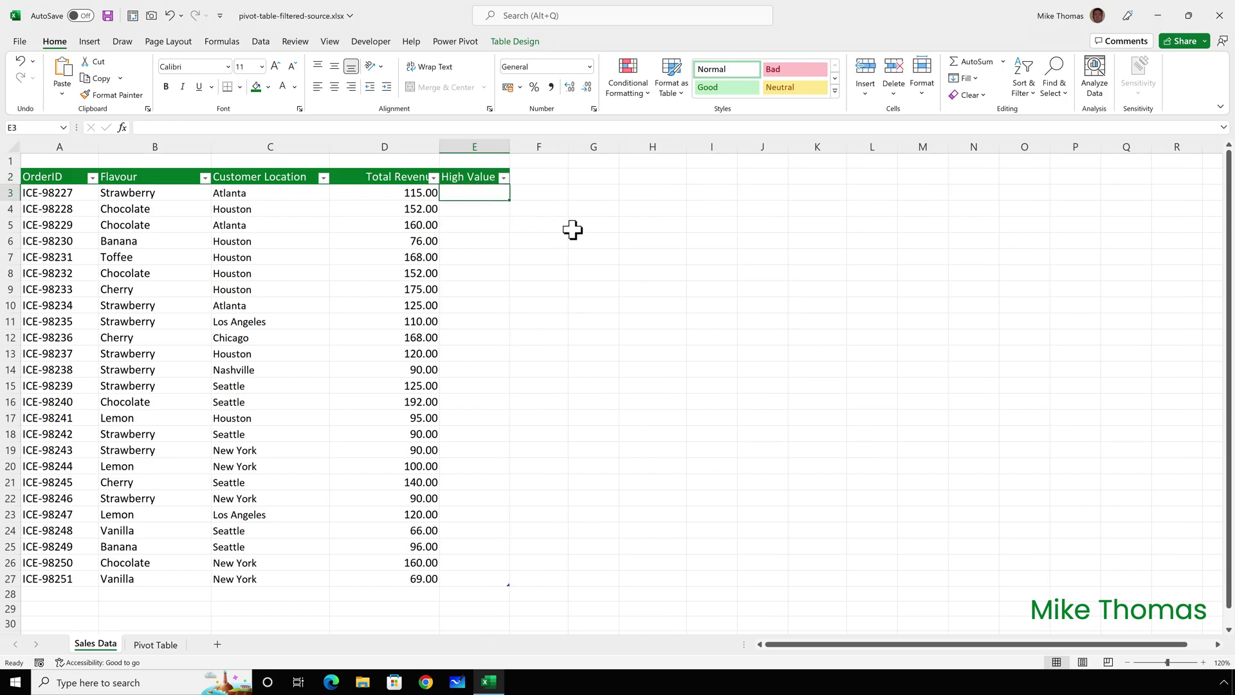
Fill the High Value column with =IF(D3>100,"Yes","No"), then return to the Pivot Table sheet
text(=if()
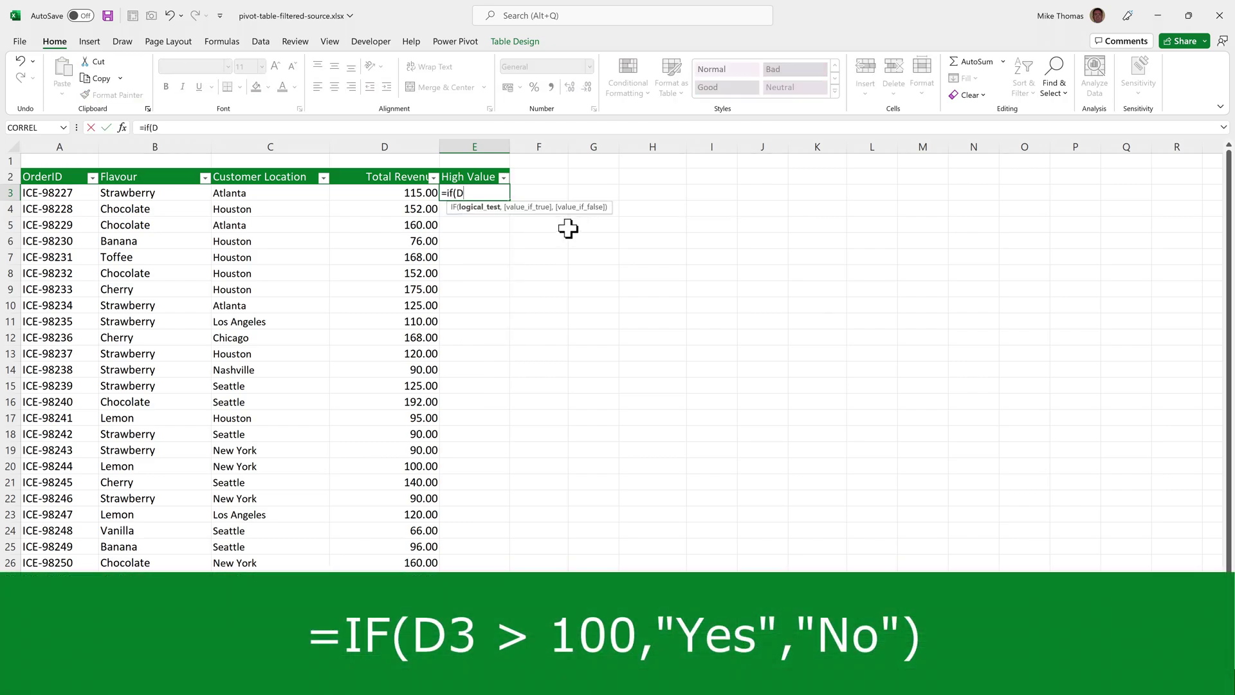
text(D3>1)
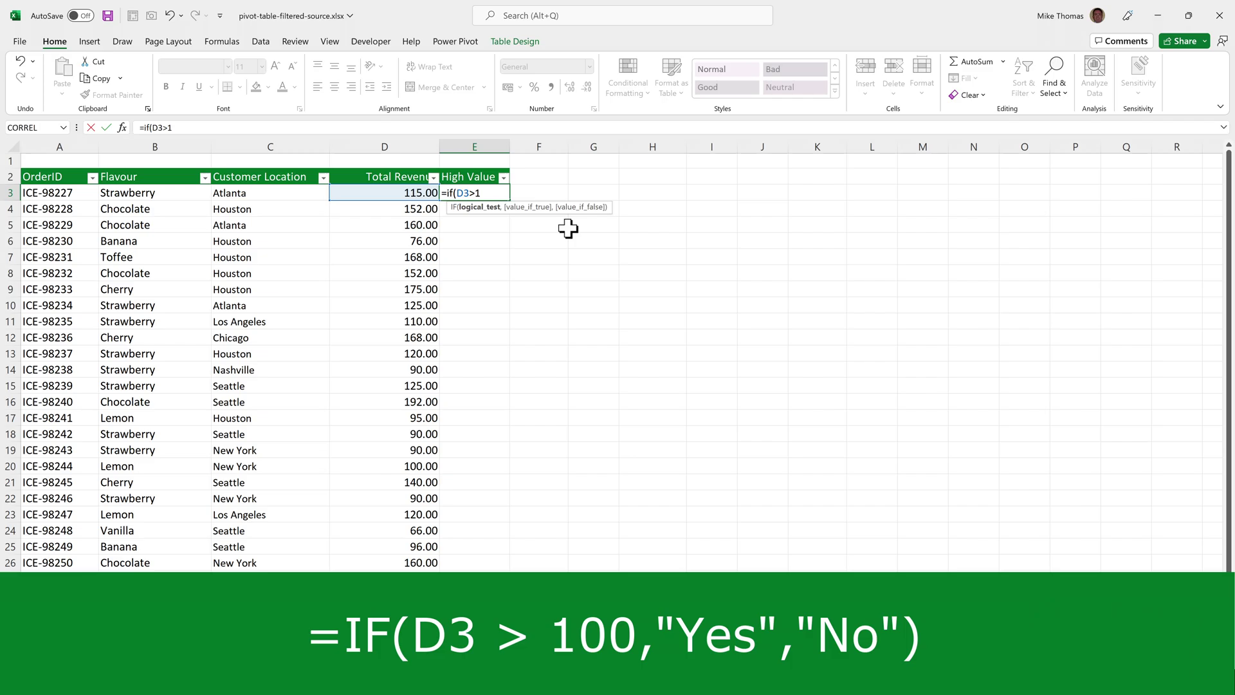
text(00,)
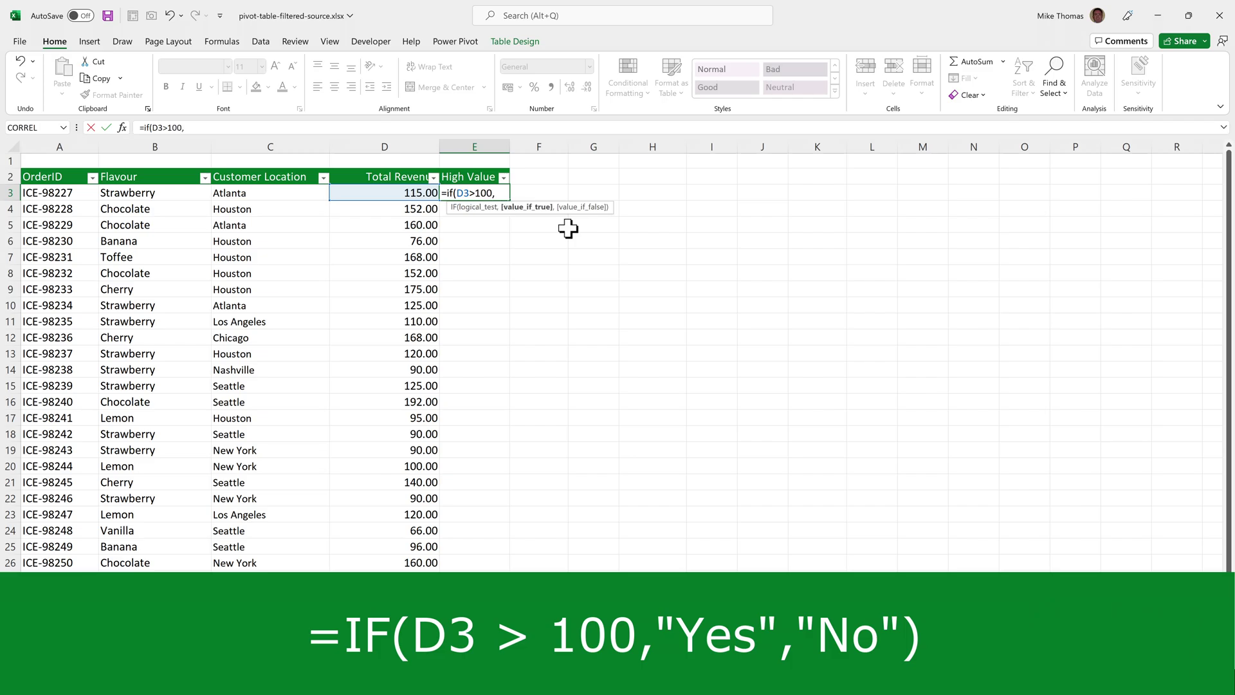
text("Yes","No)
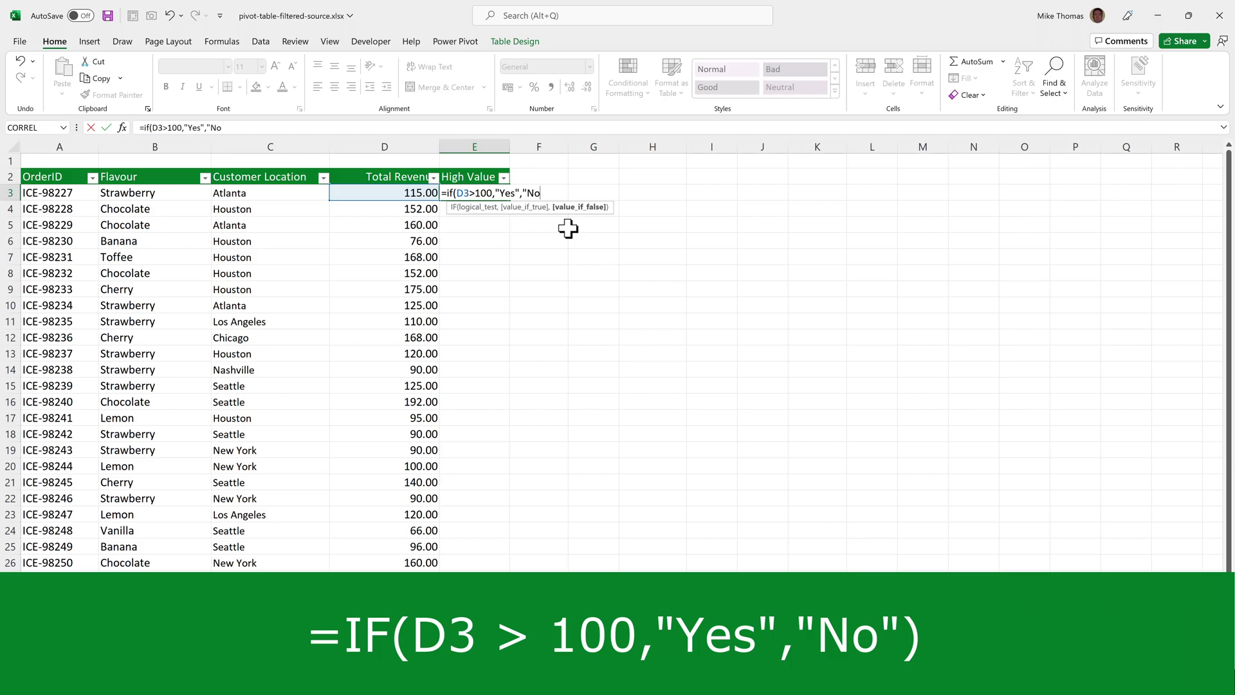
text("))
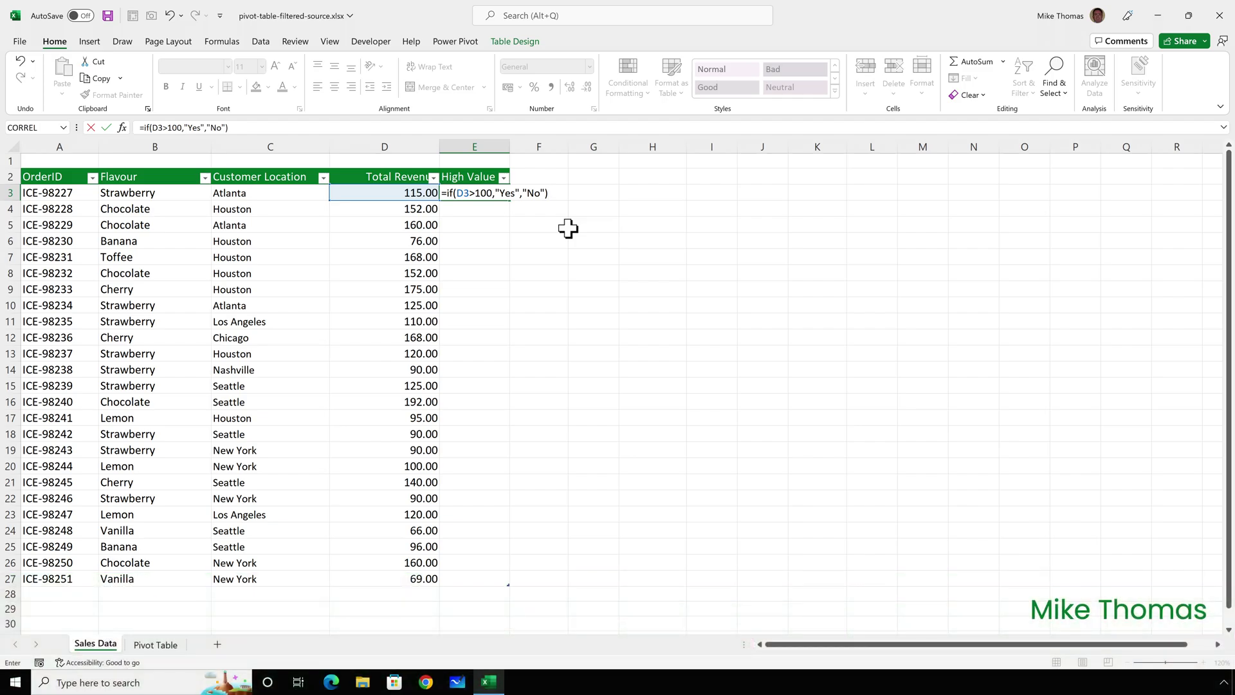
key(ctrl+Return)
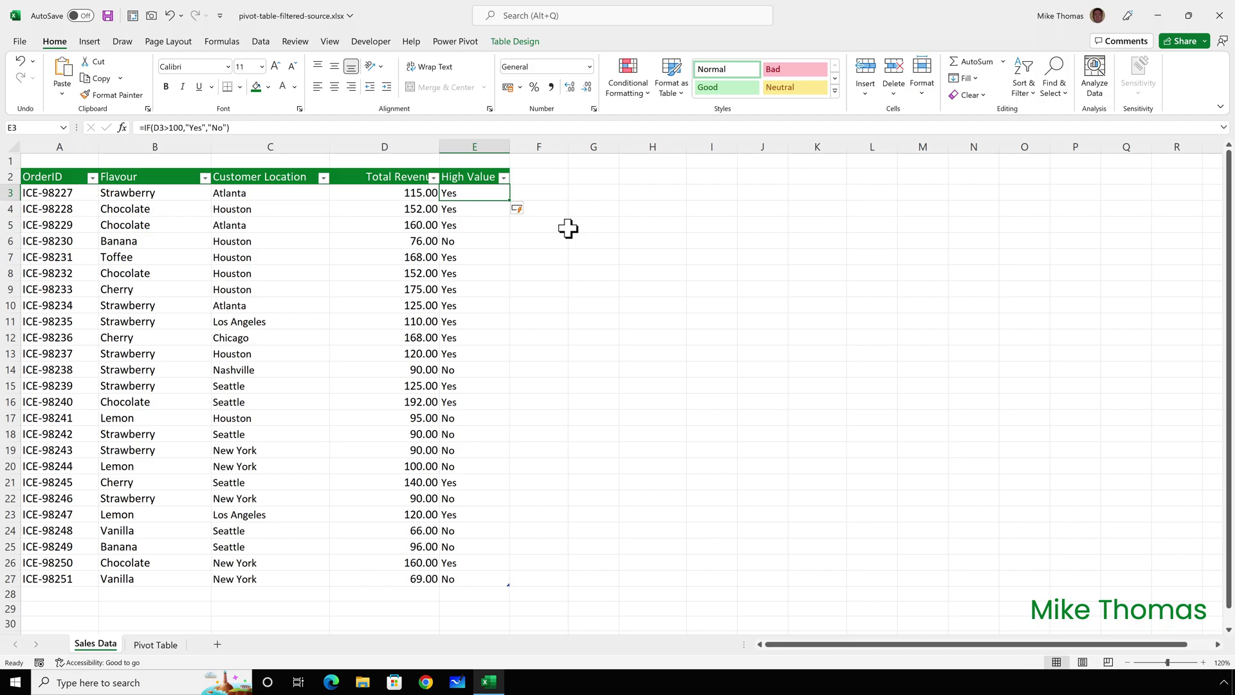
click(164, 643)
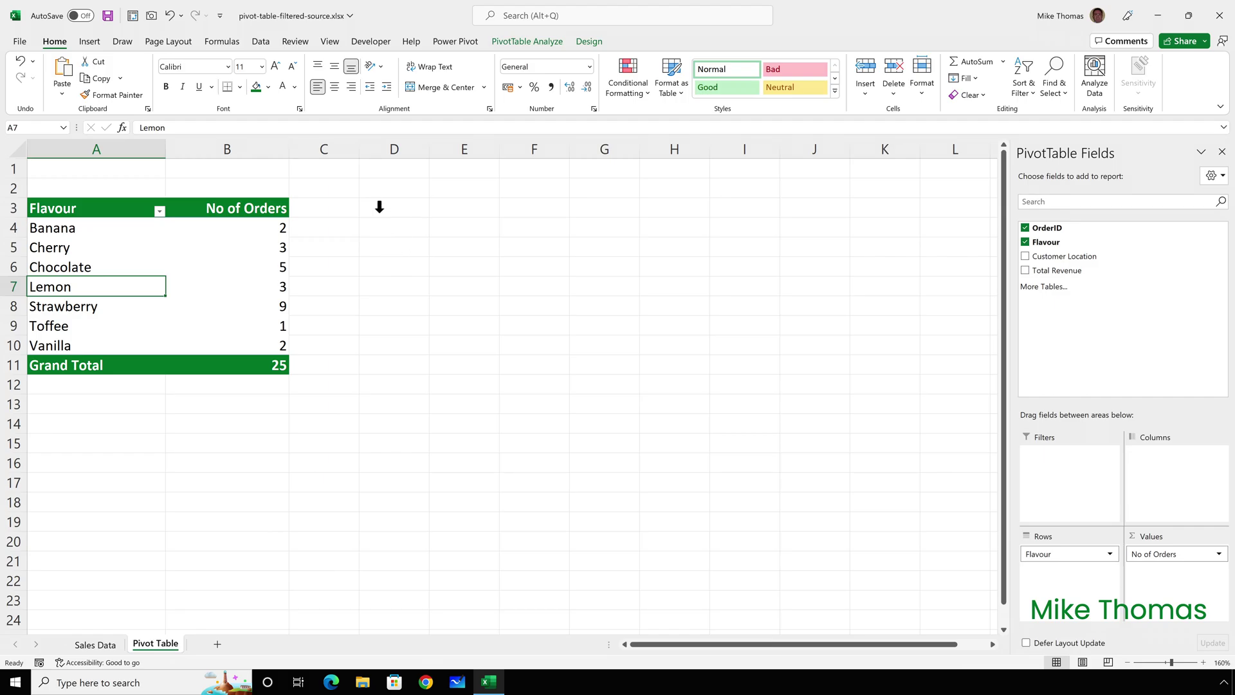
Refresh the data and filter the pivot by High Value = Yes, giving a Grand Total of 15
click(261, 43)
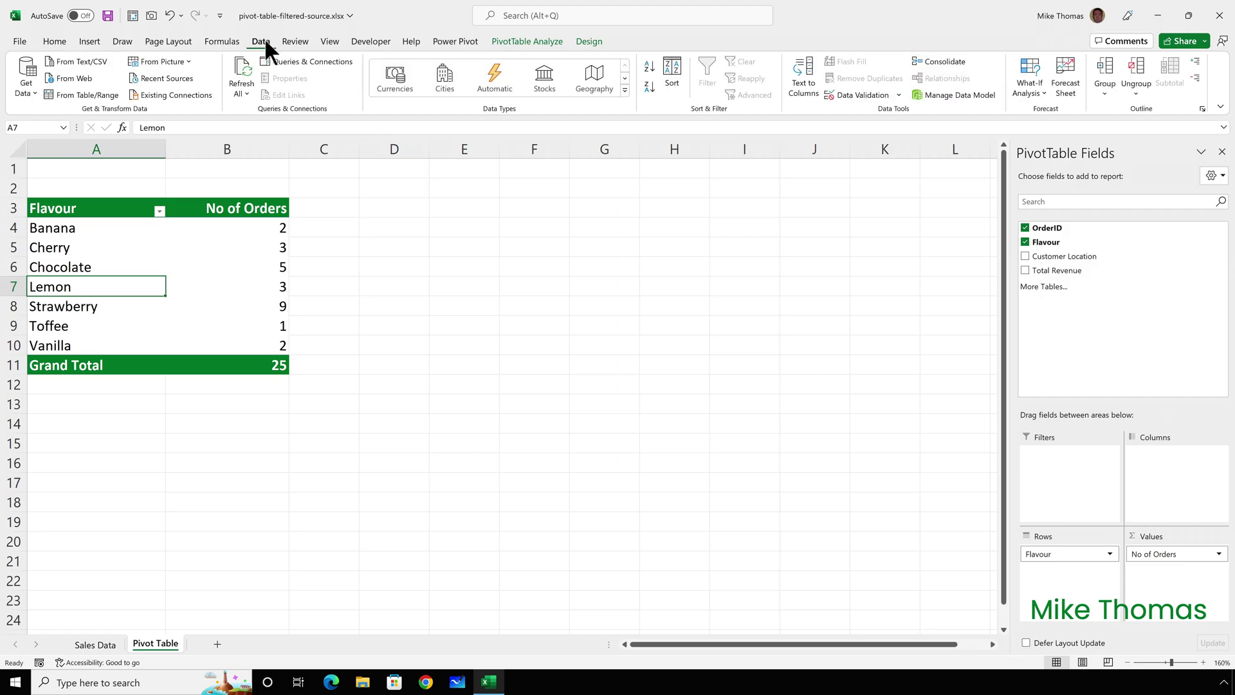
click(243, 63)
drag(1061, 285, 1084, 464)
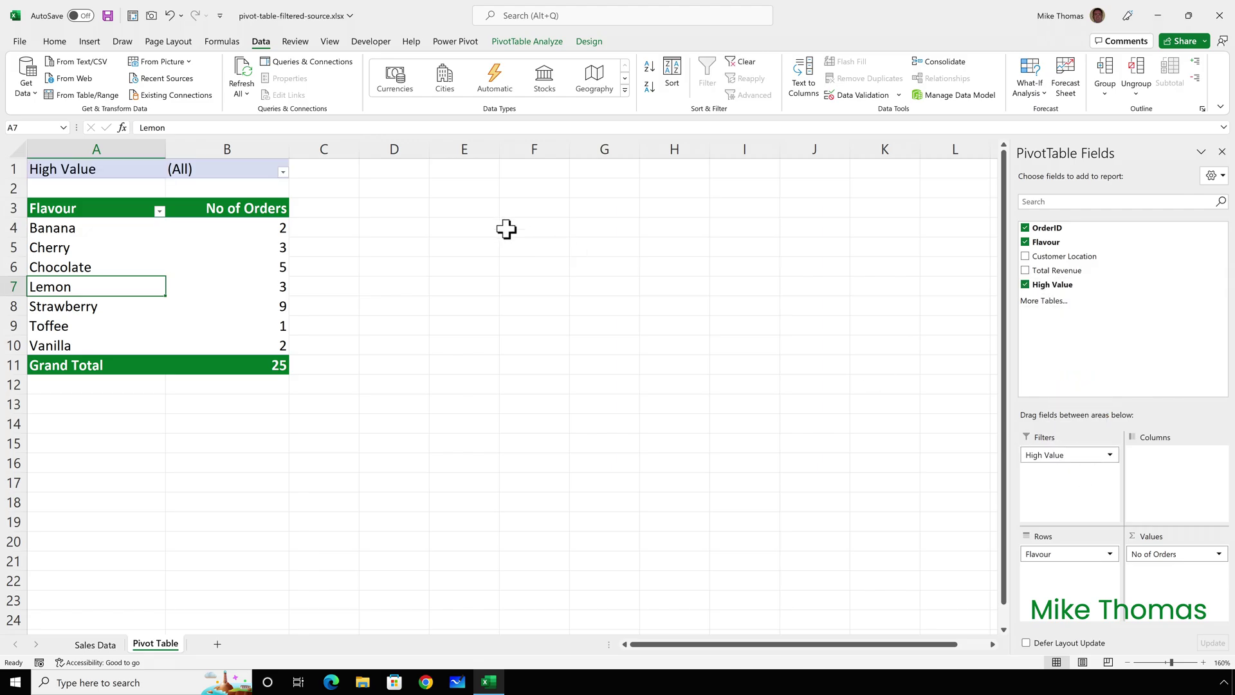
click(282, 172)
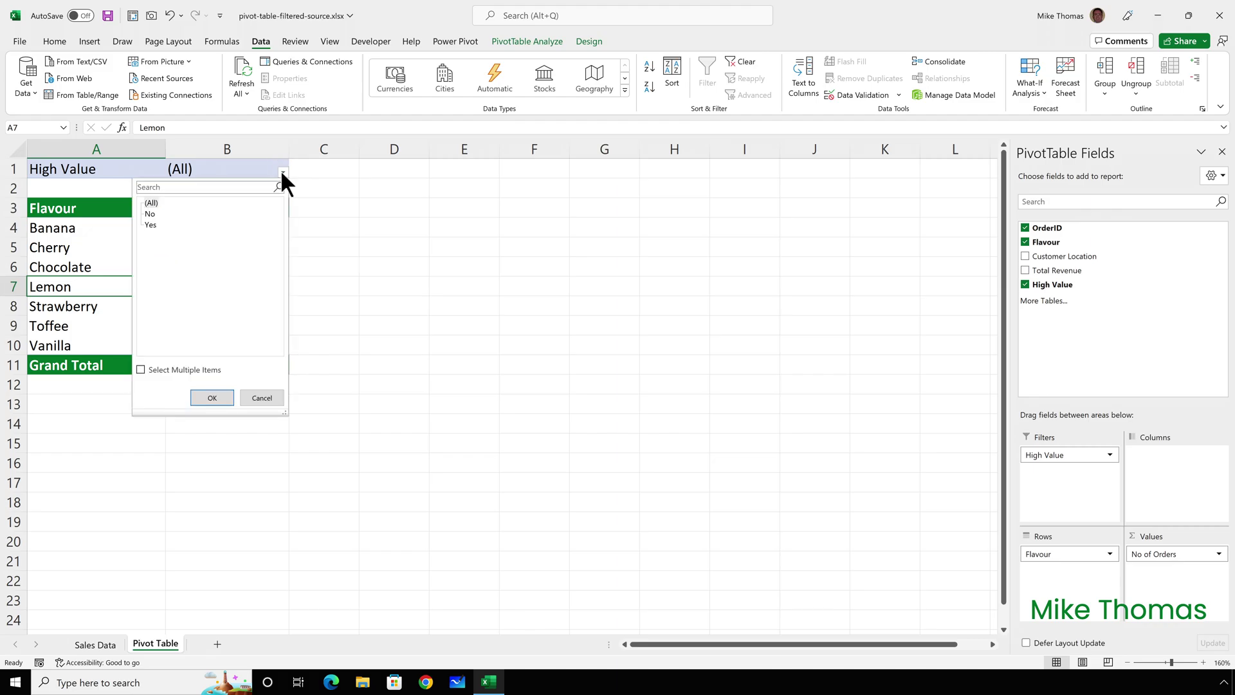
click(211, 399)
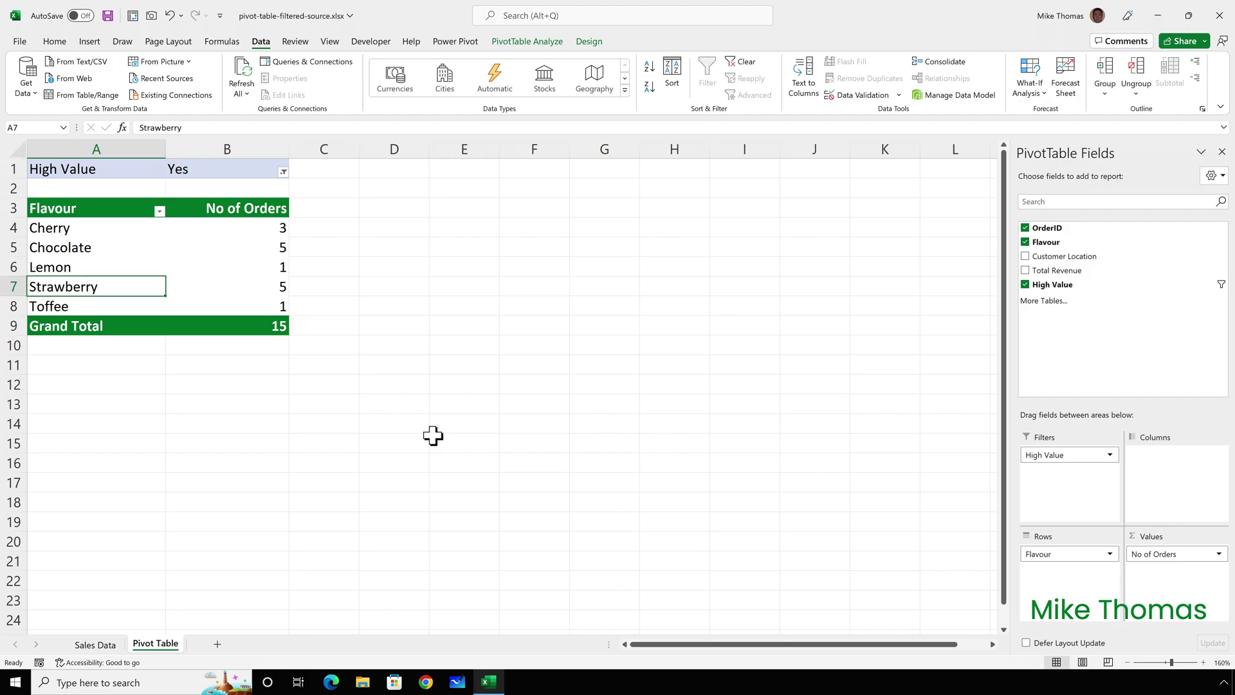
Hide row 1 so the pivot's filter row is no longer visible
key(ctrl+Home)
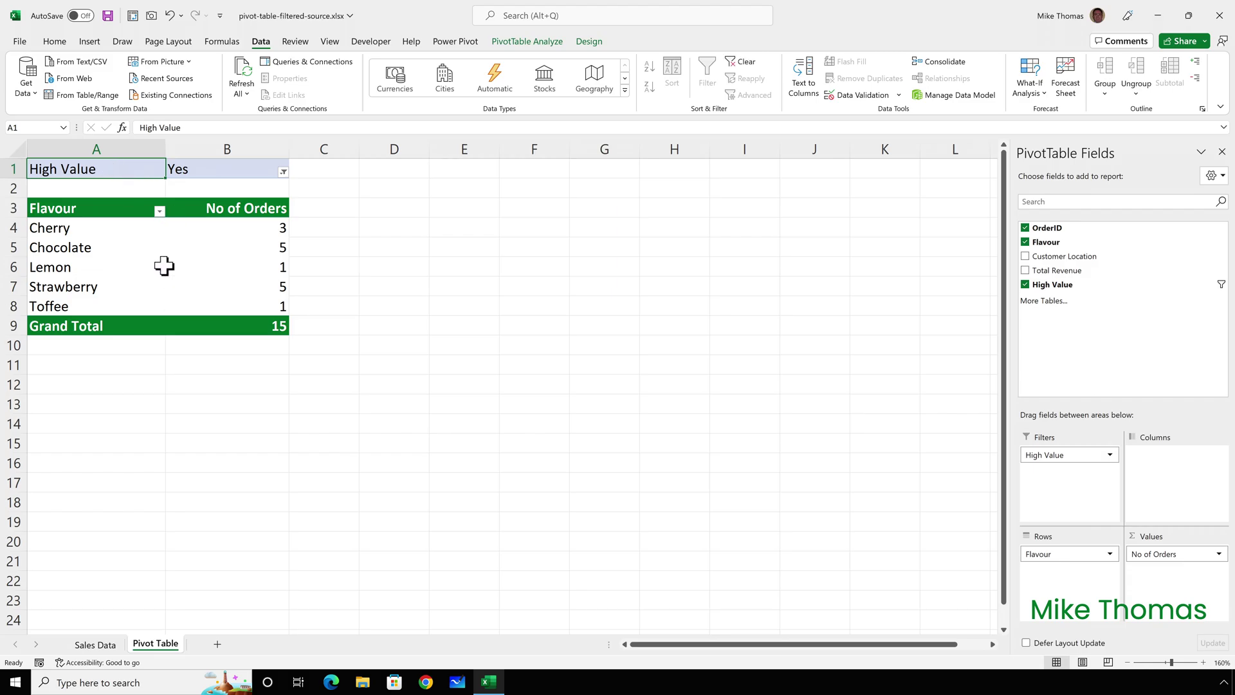
click(13, 170)
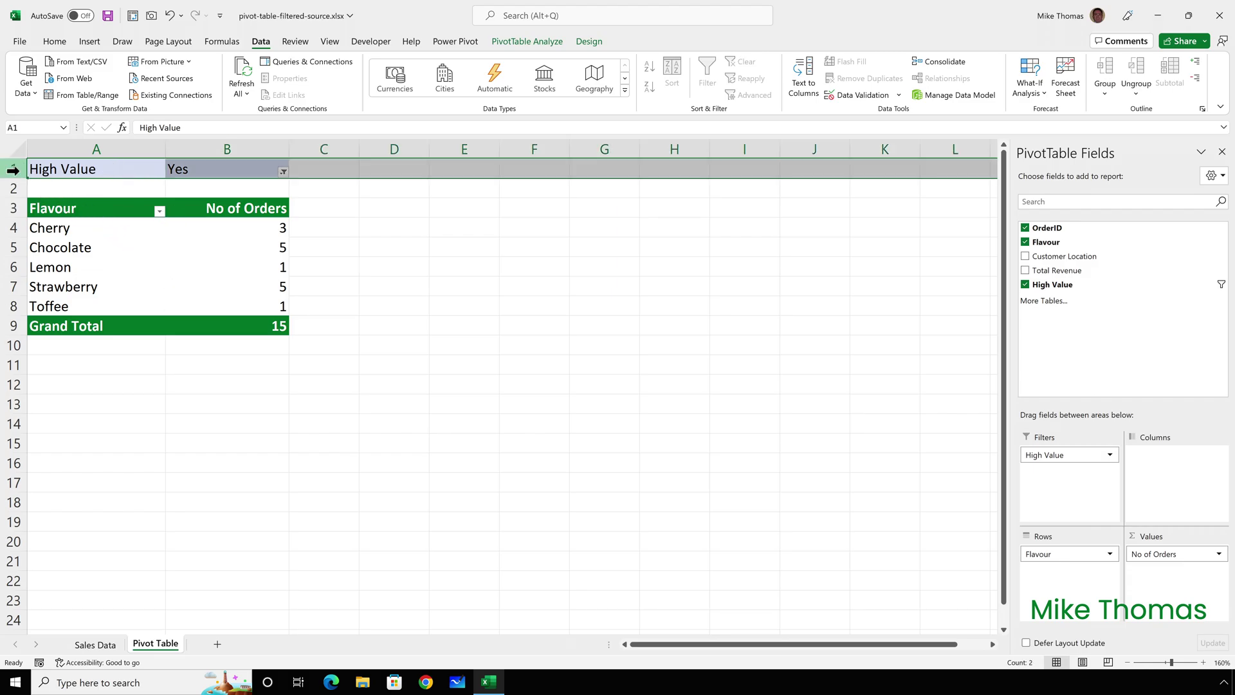
right_click(13, 169)
click(65, 397)
In row 28 of Sales Data, enter a new order ID with Banana, Seattle and revenue 120
click(95, 644)
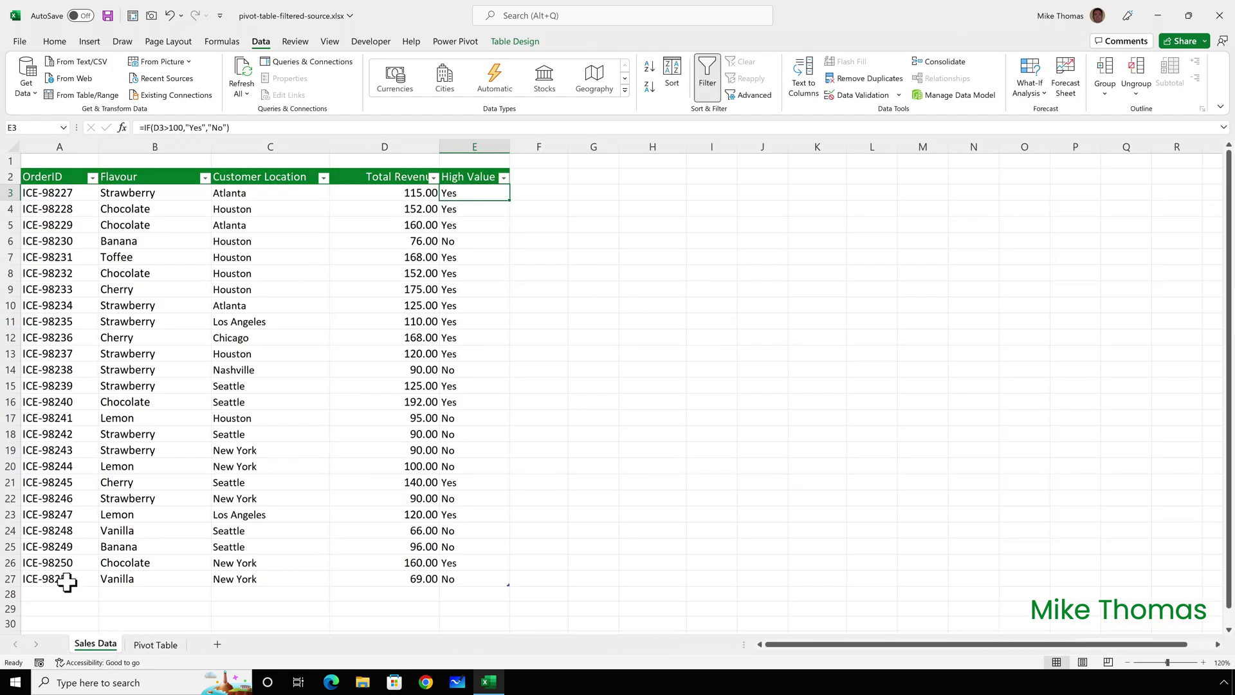
click(57, 590)
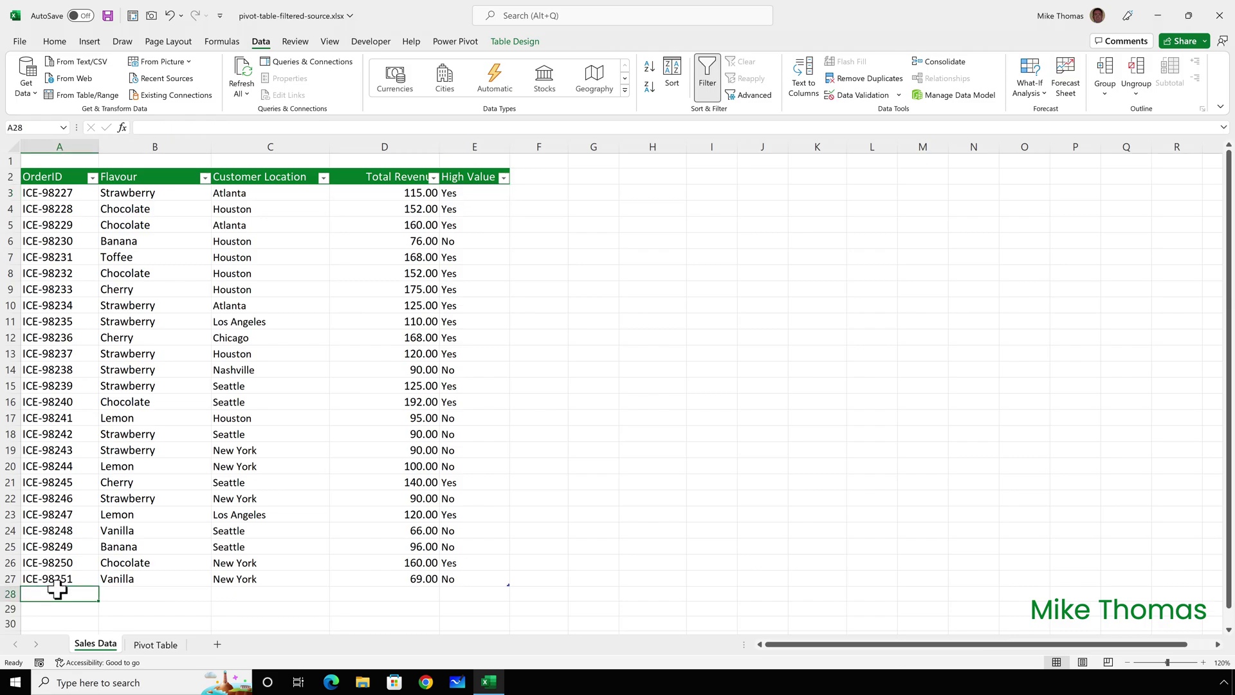
text(ICE)
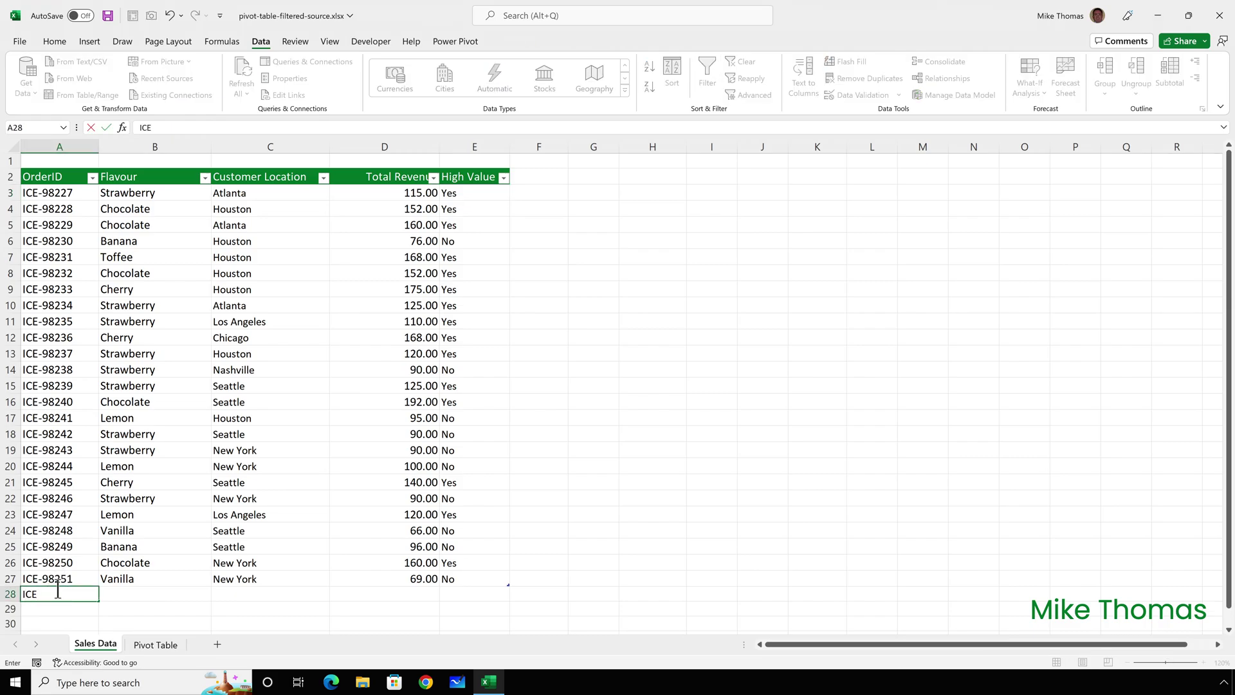
text(-98252)
key(Tab)
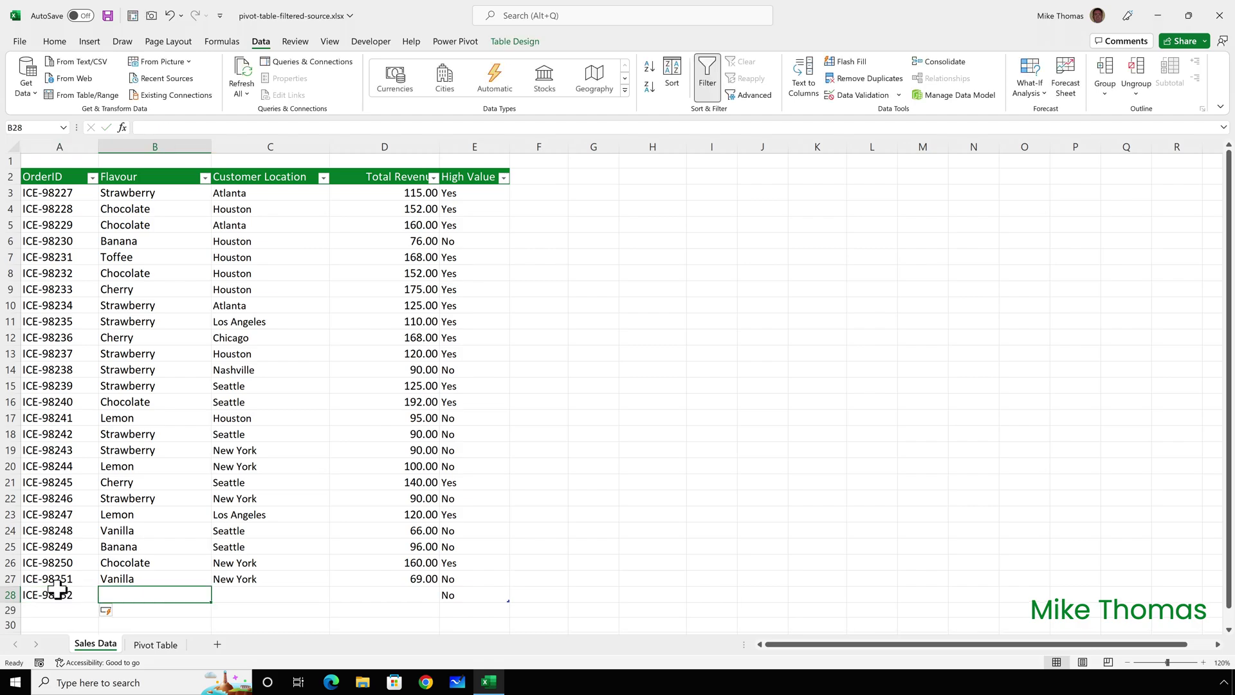
text(Banana)
key(Tab)
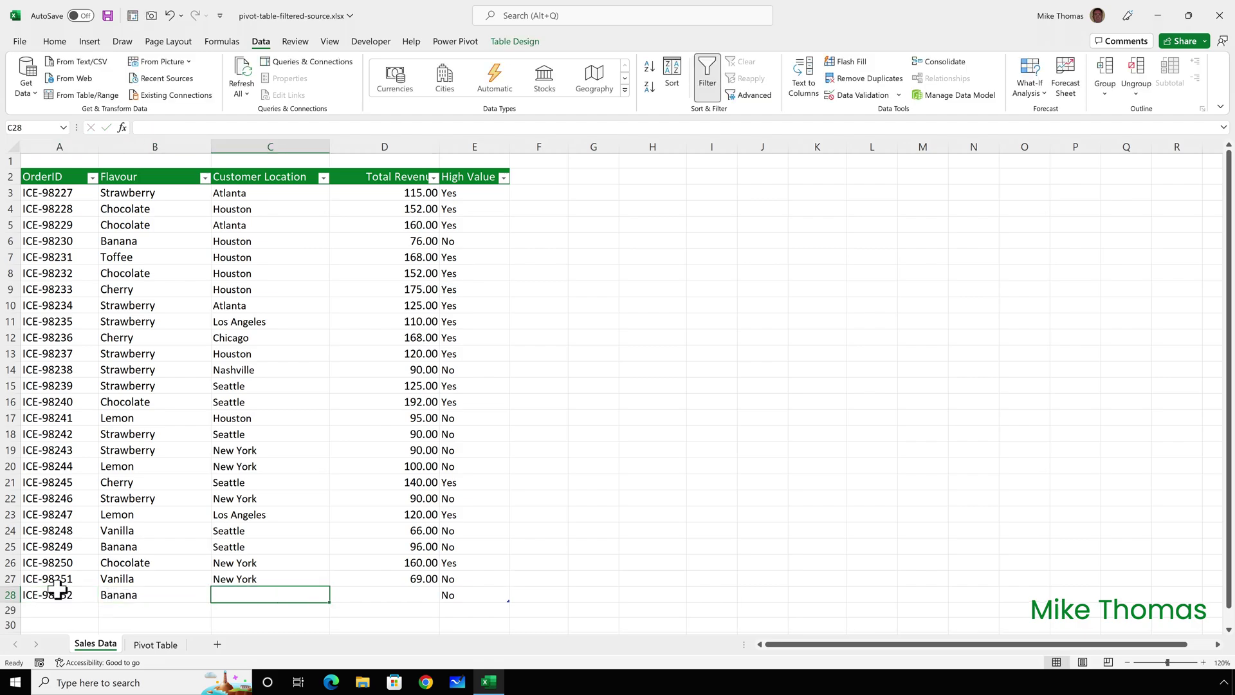
text(Seattle)
key(Tab)
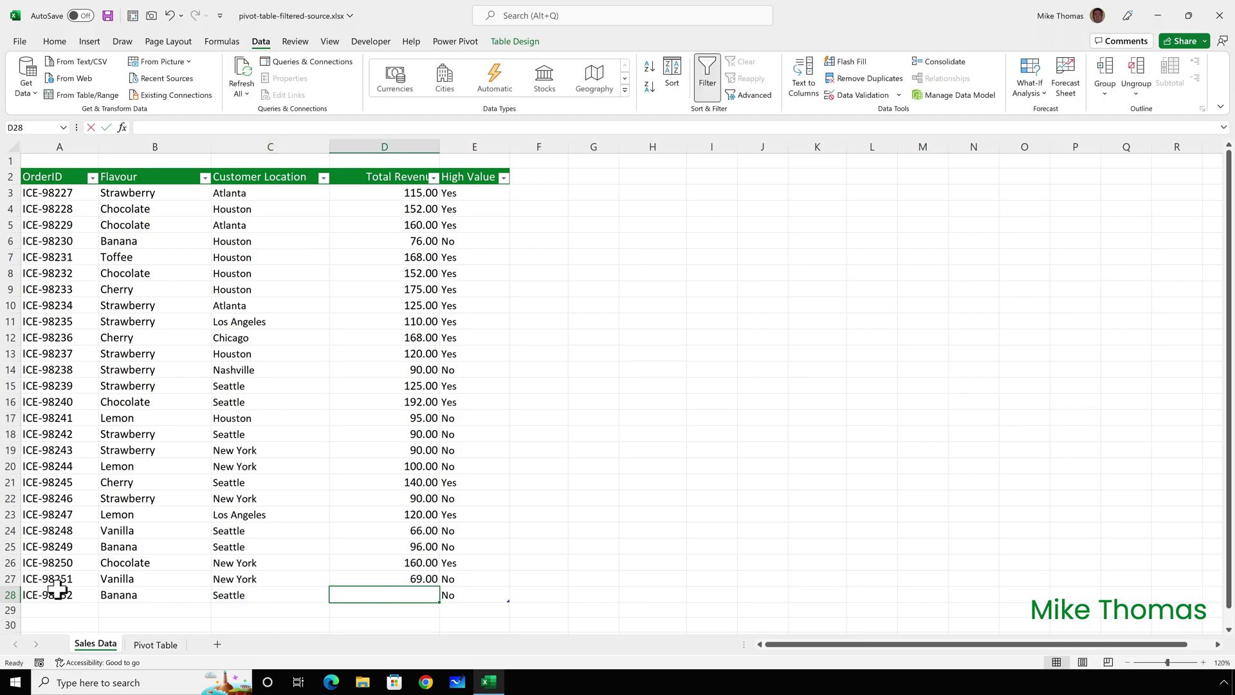
text(120)
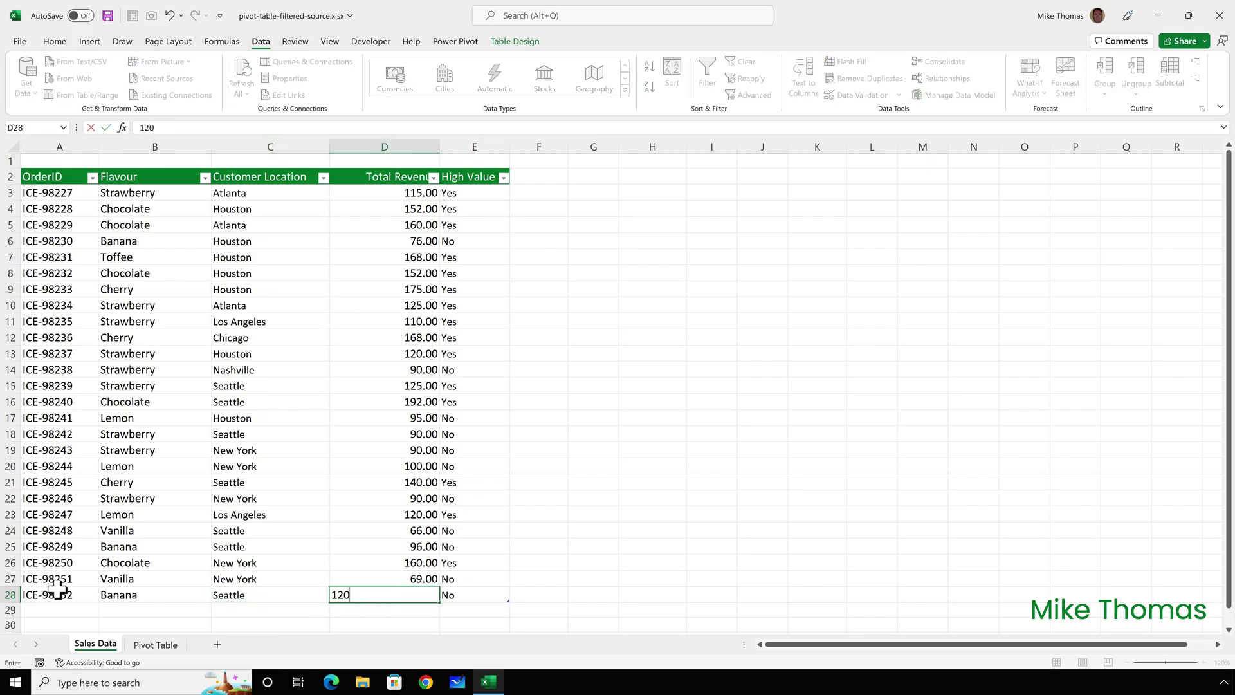
key(ctrl+Return)
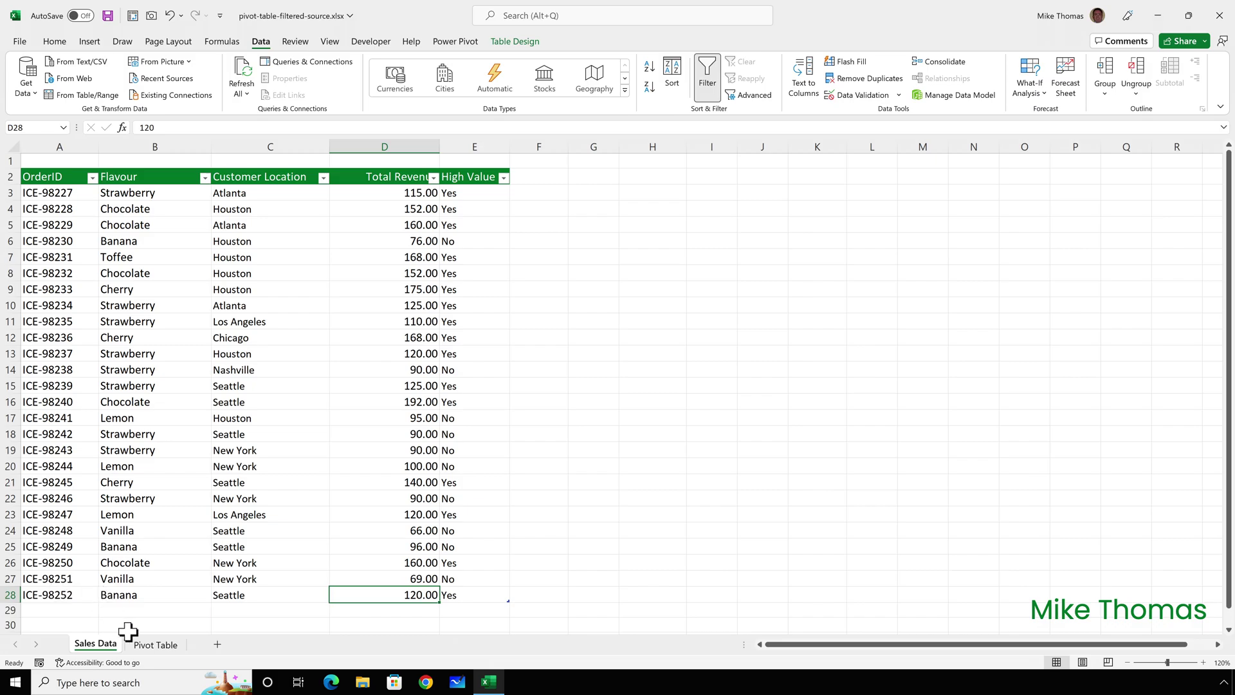
Refresh the pivot so Banana appears with a grand total of 16, then return to Sales Data
click(154, 644)
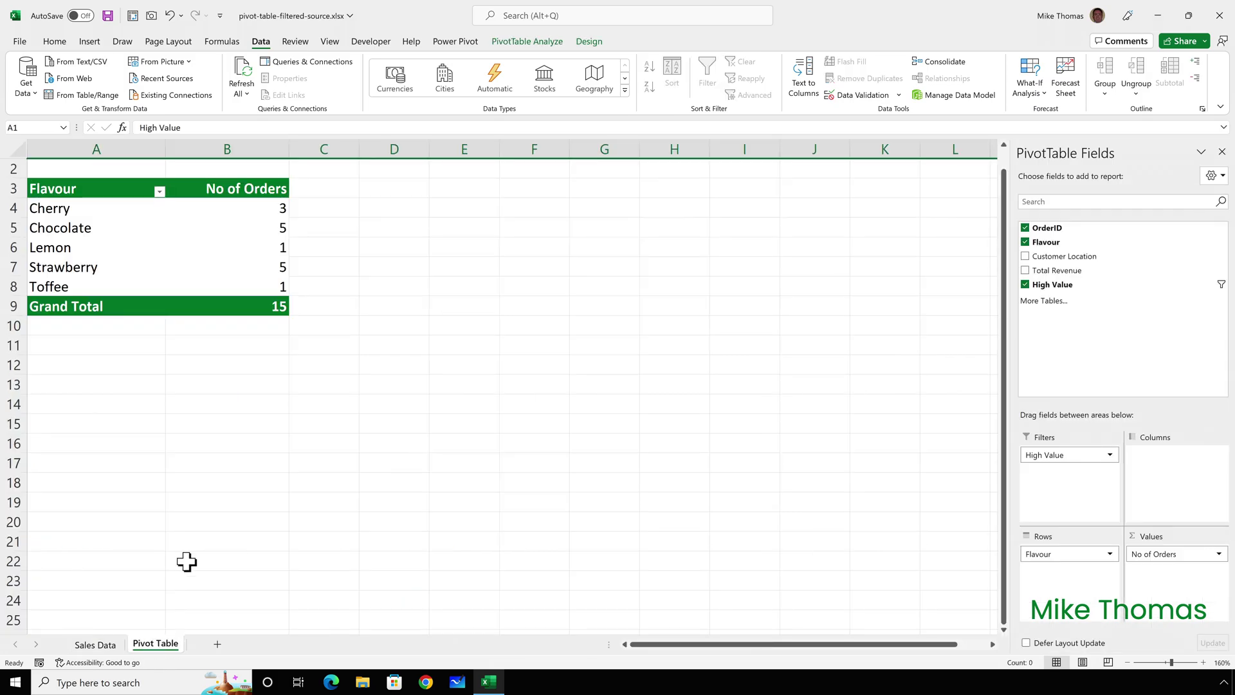
click(241, 69)
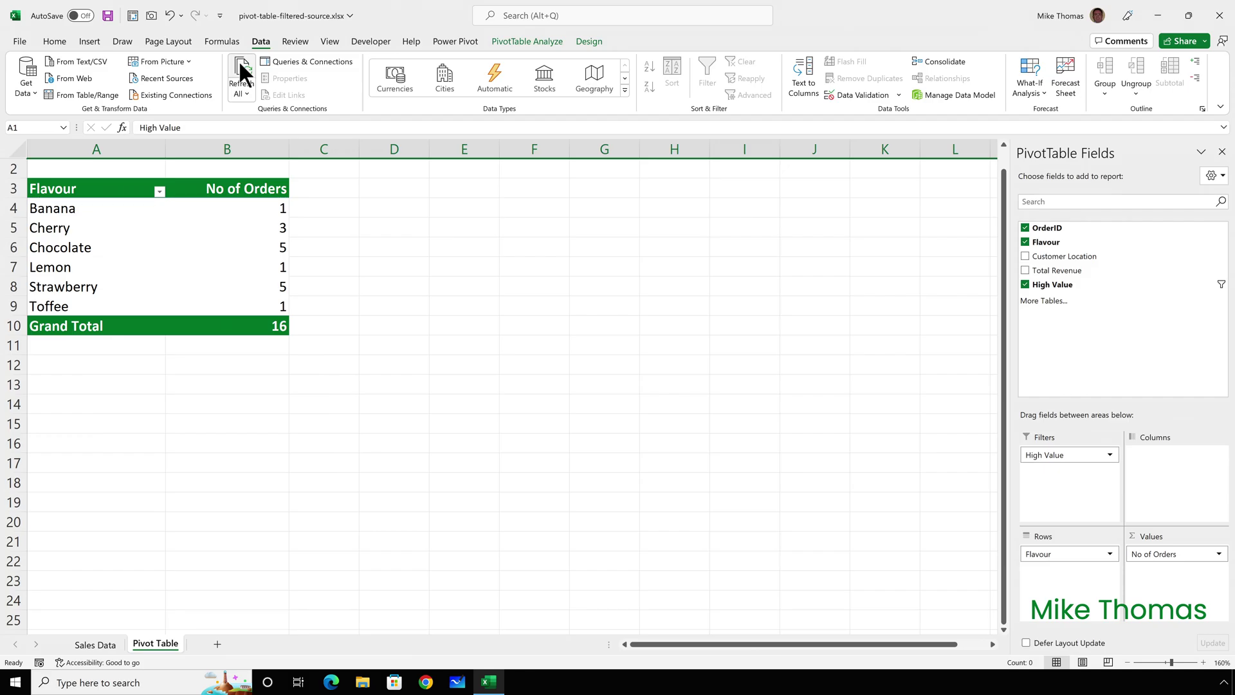
key(ctrl+Page_Up)
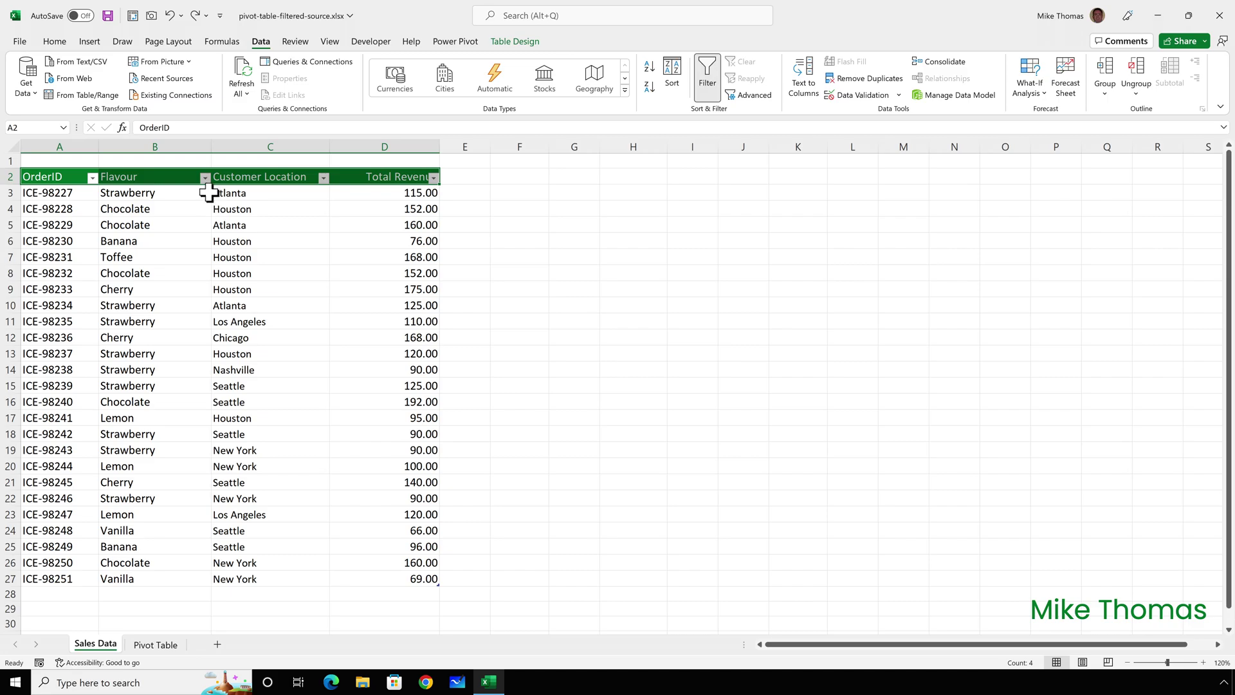
Copy the table's header row A2:D2 into H2:K2
drag(62, 176, 437, 180)
key(ctrl+c)
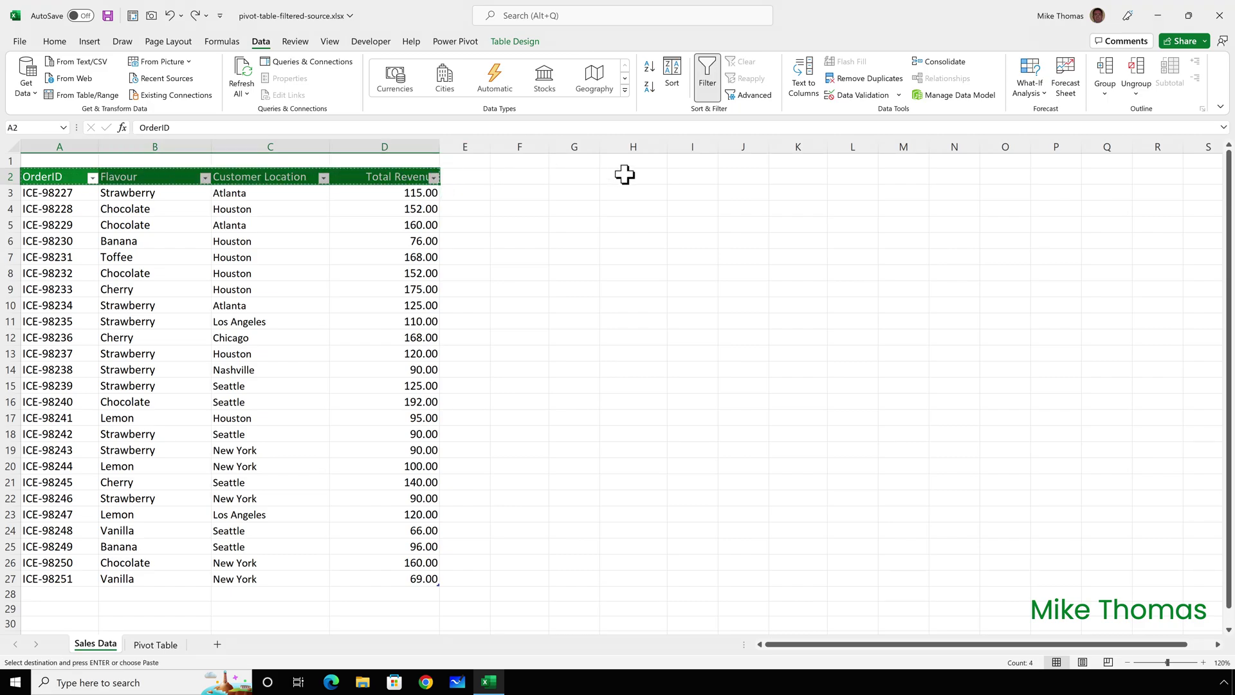
click(632, 175)
key(ctrl+v)
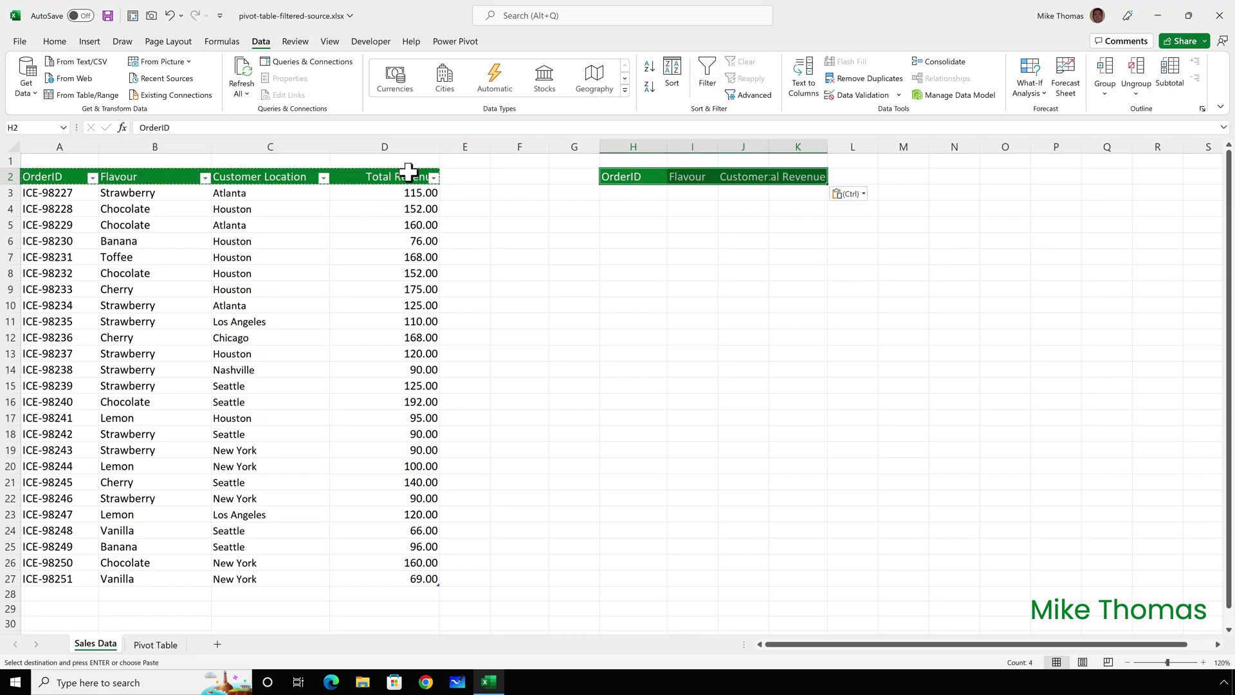
Filter Total Revenue to greater than 100 and select the visible order rows for placing at H3
click(434, 177)
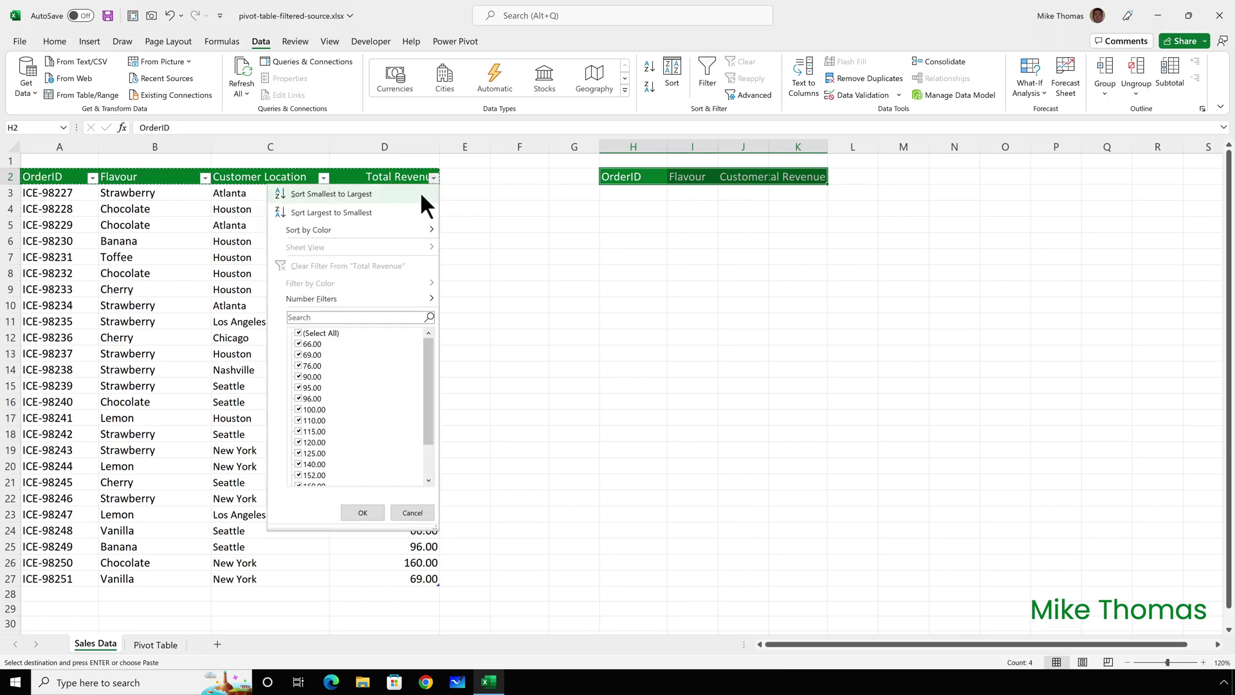
mouse_move(333, 299)
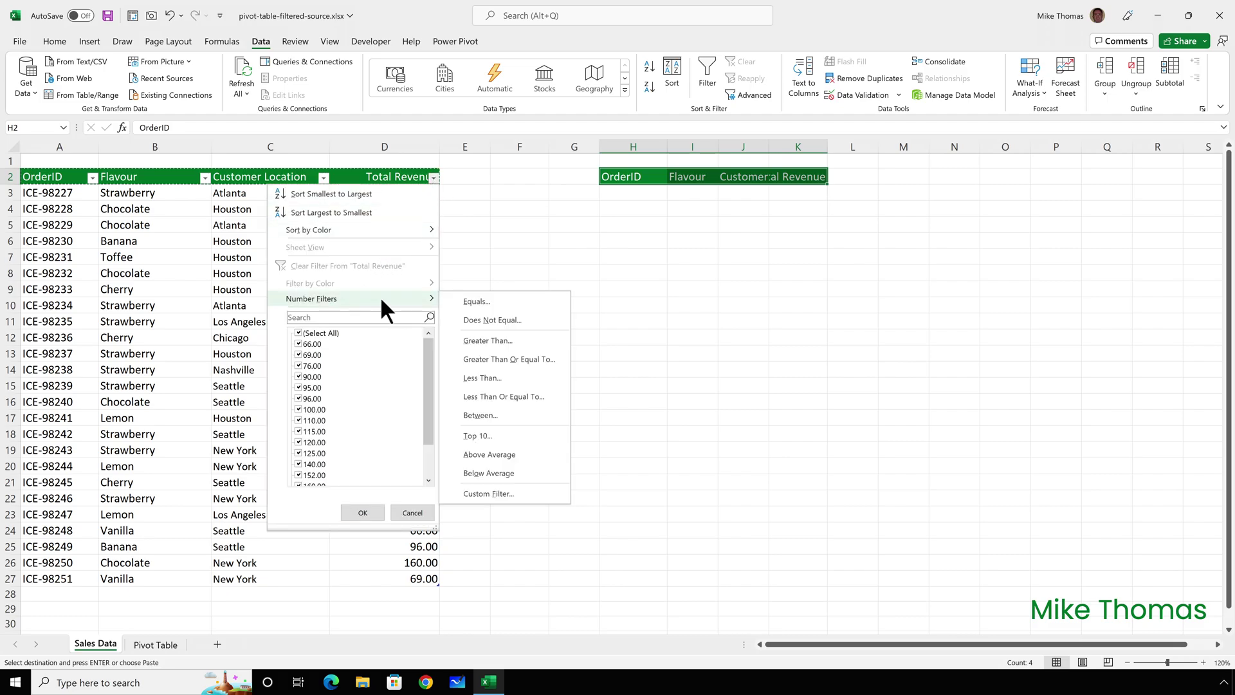
click(488, 336)
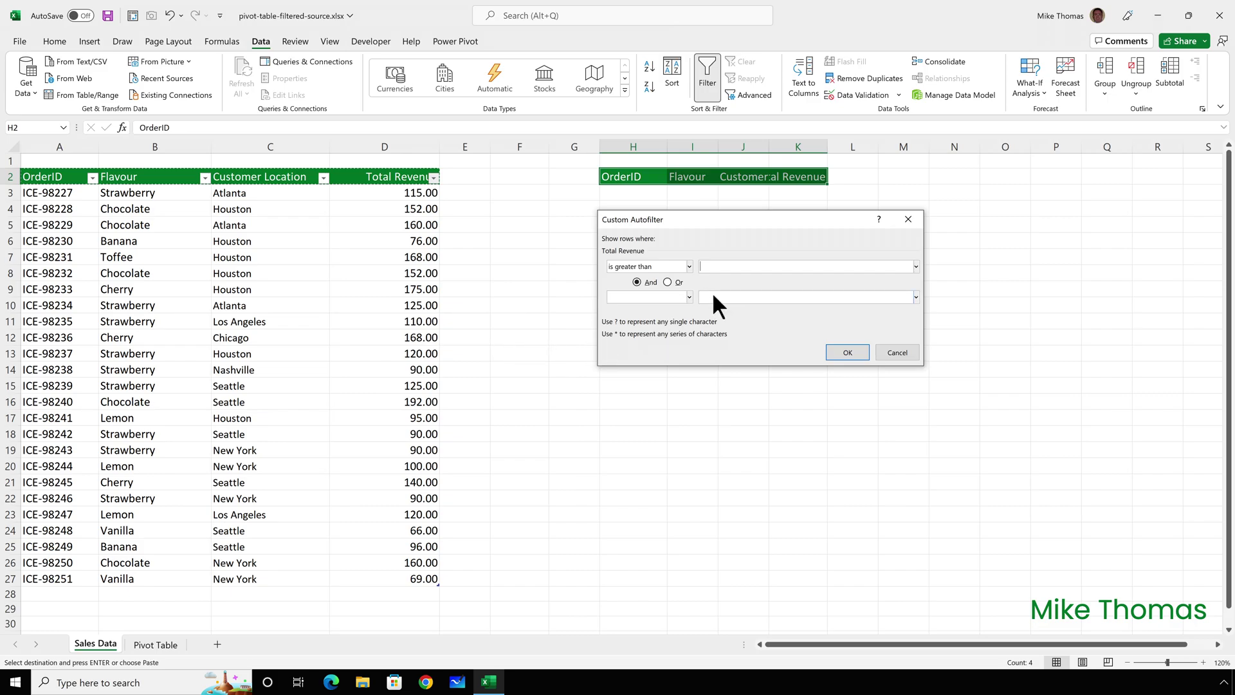
text(100)
click(847, 352)
drag(80, 193, 397, 419)
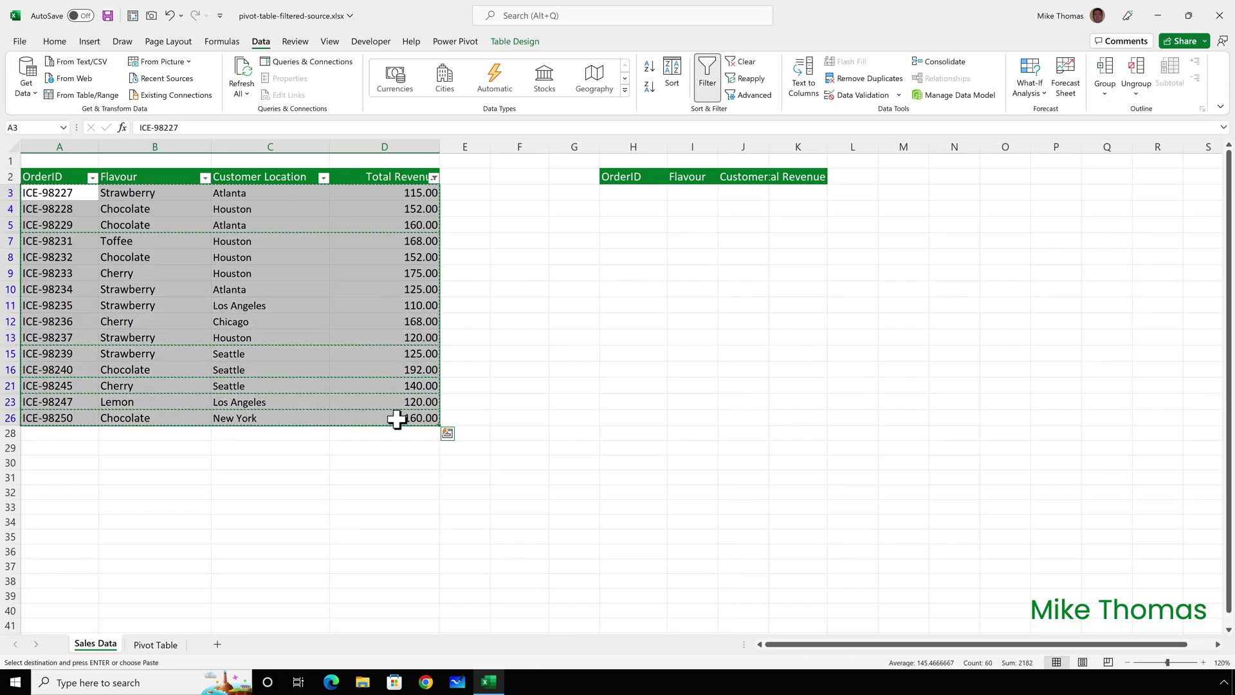
click(619, 196)
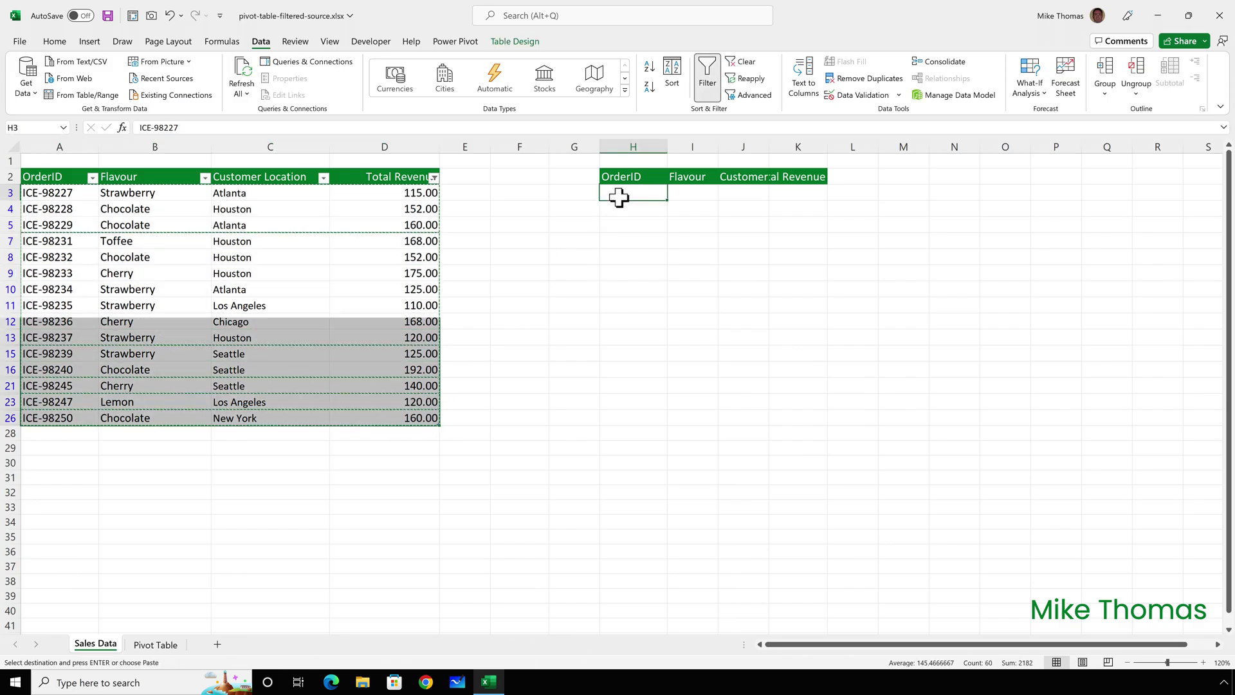
Paste the copied filtered sales rows into H3 under the new headers
key(ctrl+v)
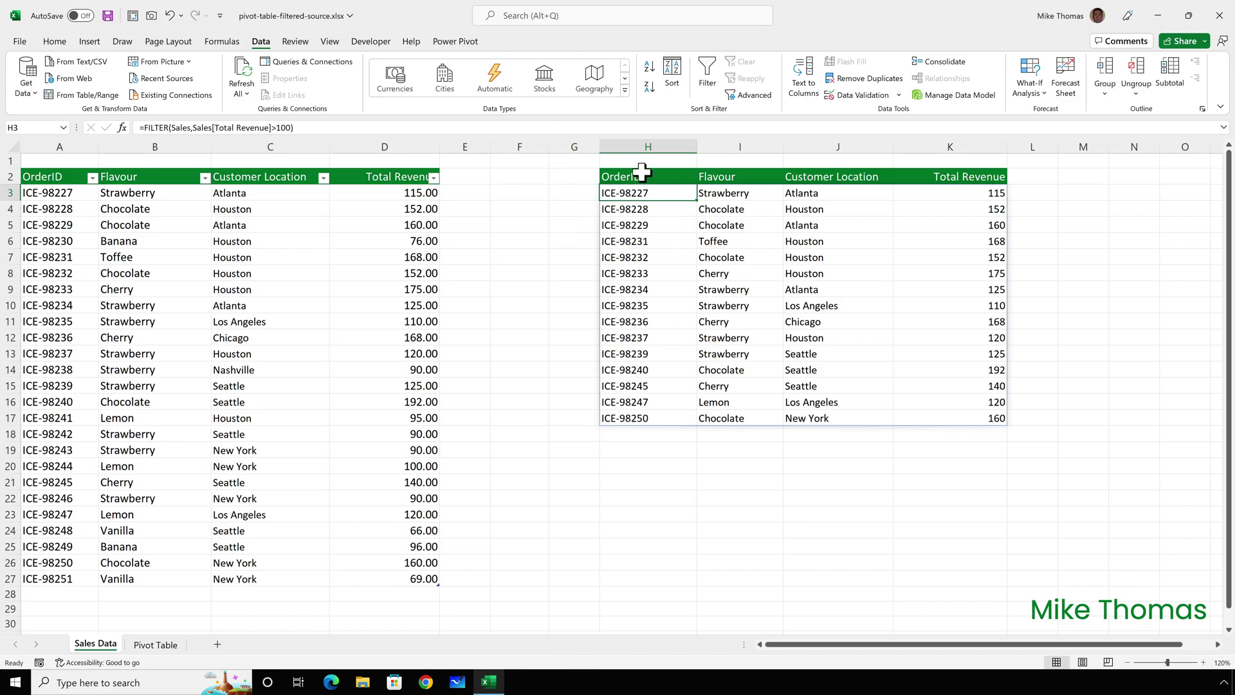
drag(644, 174, 932, 420)
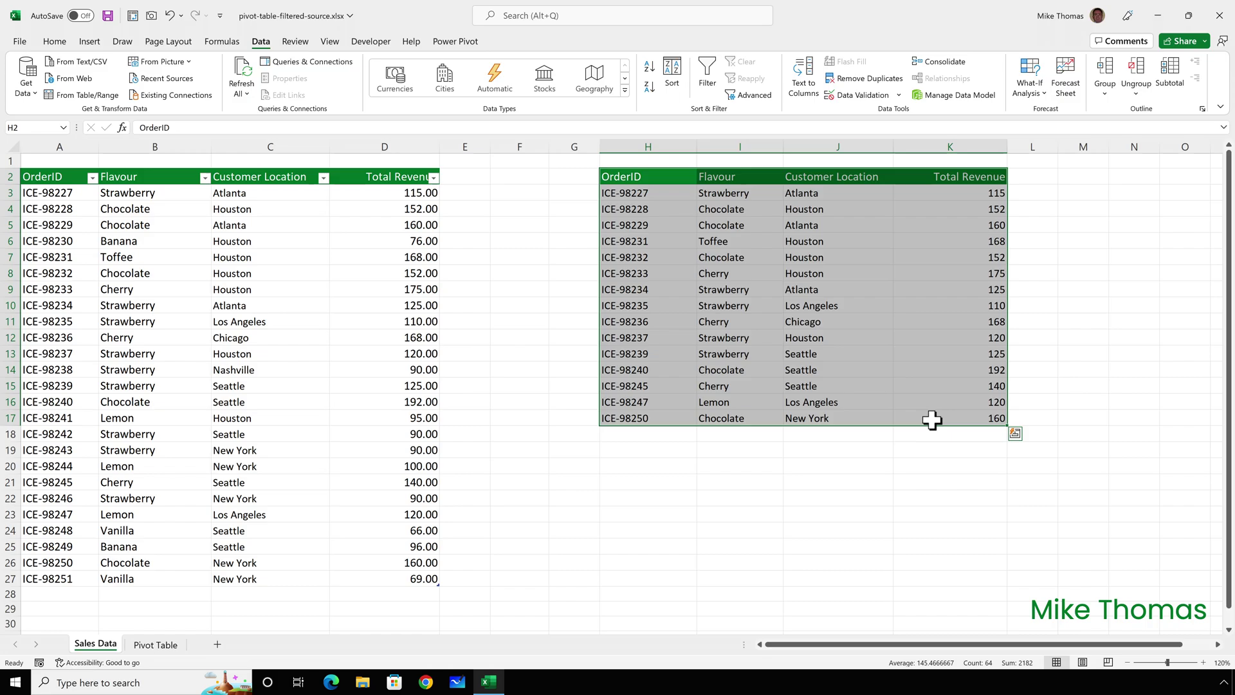
drag(672, 435, 949, 433)
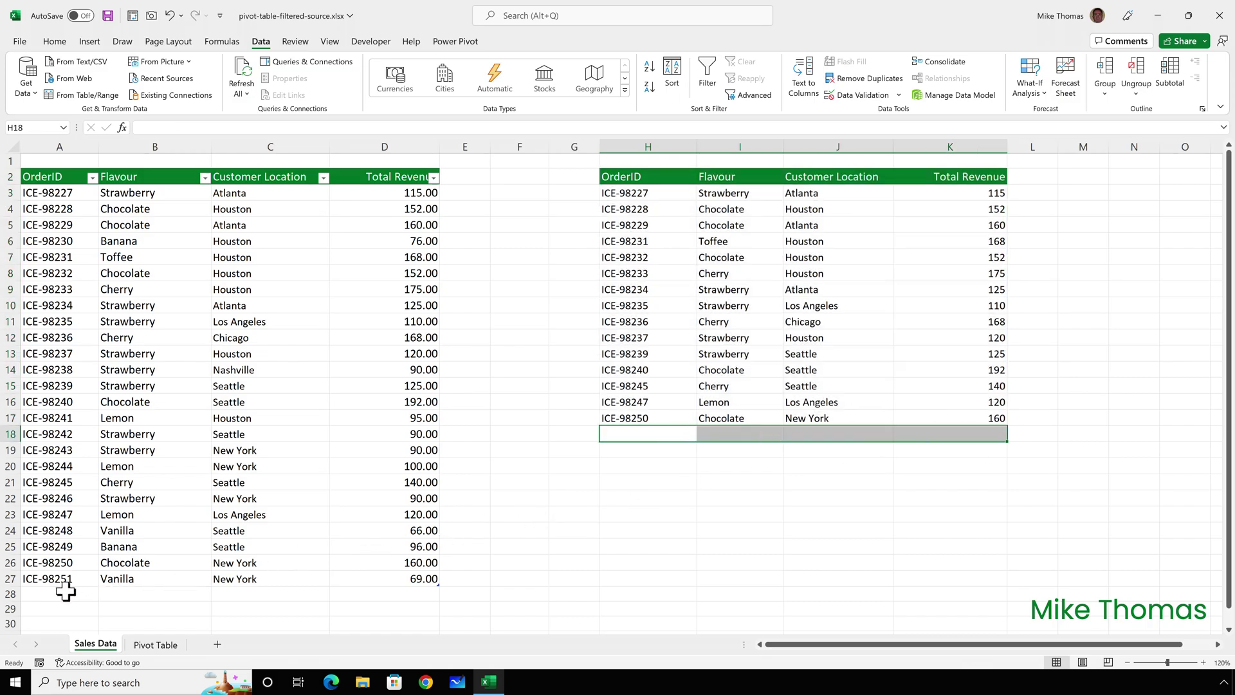
drag(66, 591, 401, 591)
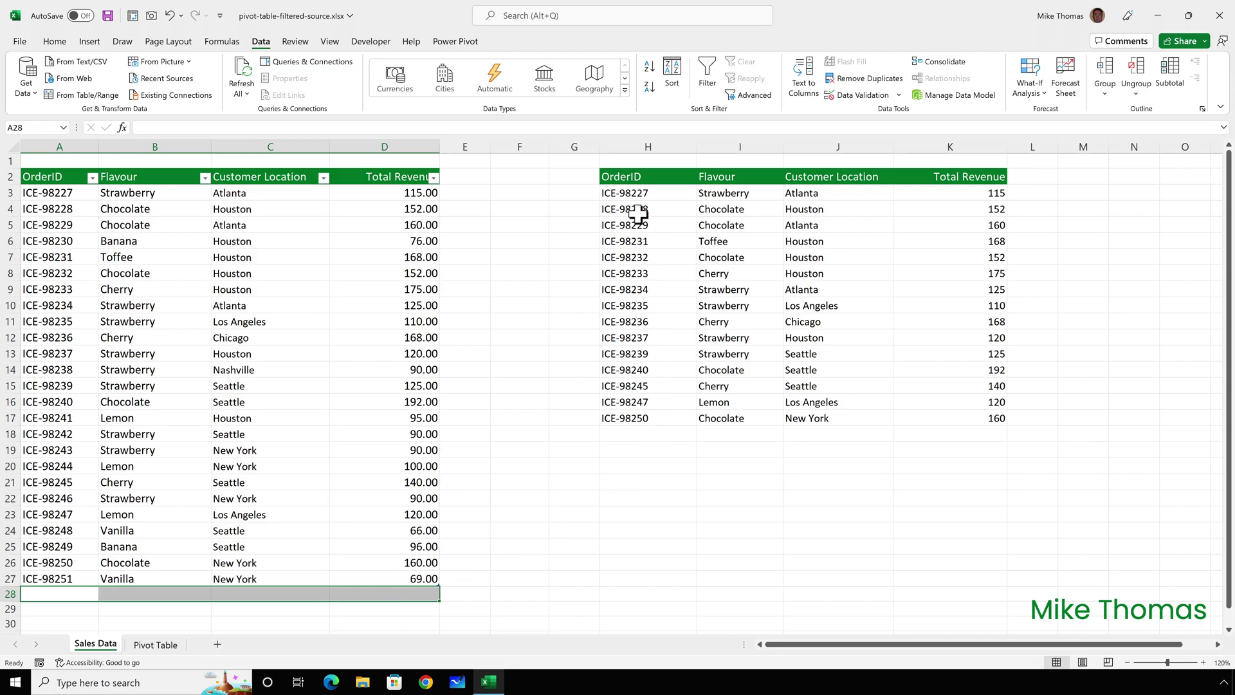
drag(641, 435, 987, 444)
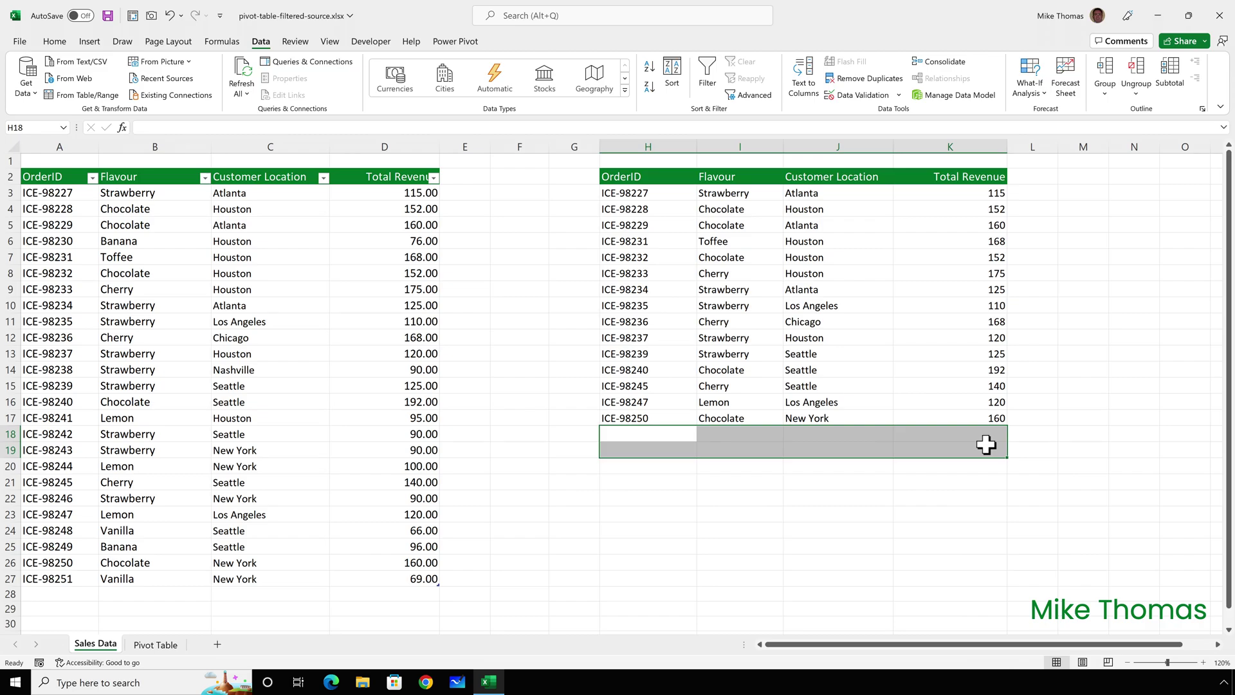